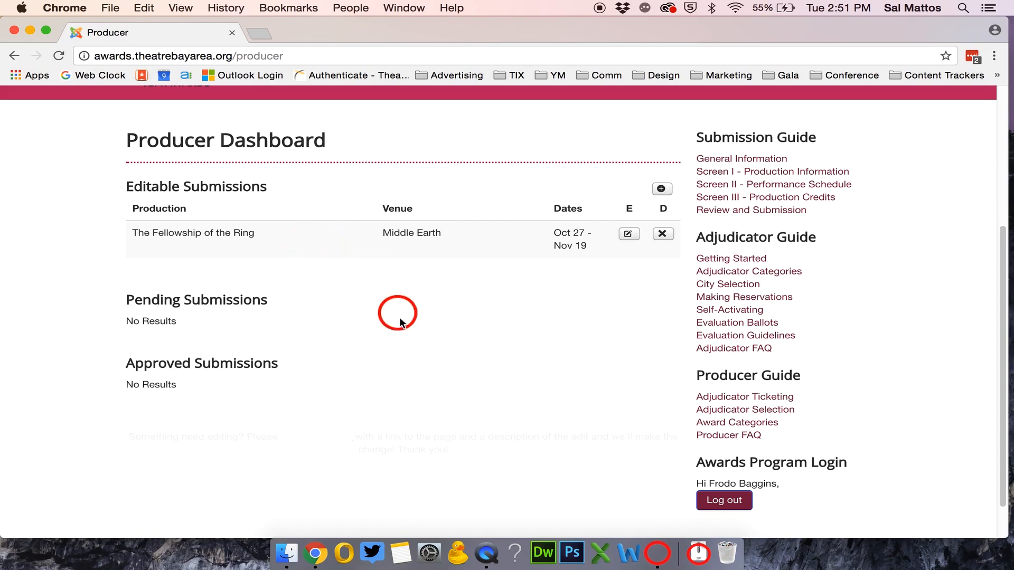
# Start a new production submission from the Producer Dashboard's Editable Submissions section
pyautogui.scroll(3, 399, 312)
pyautogui.scroll(5, 407, 364)
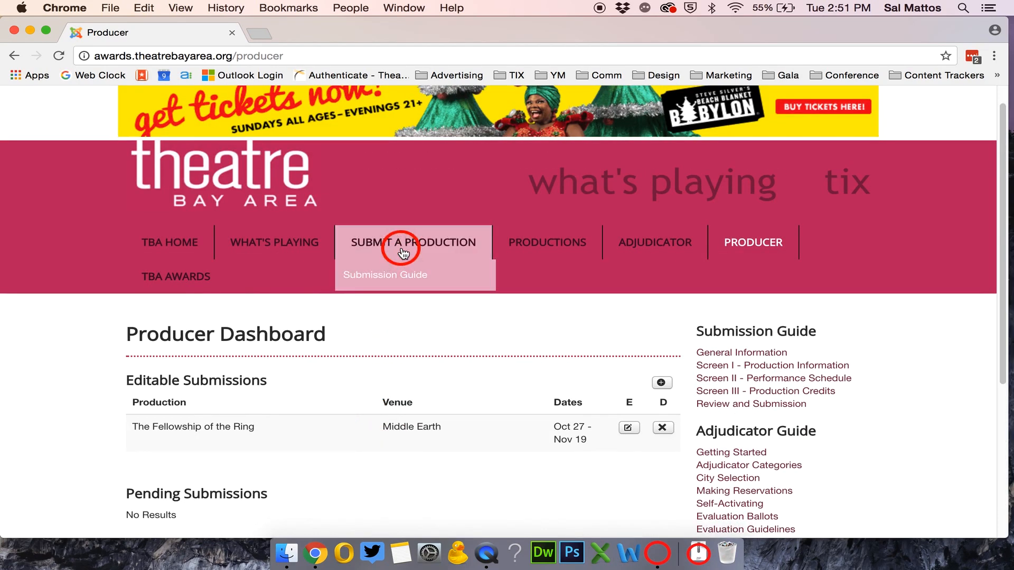
pyautogui.click(662, 386)
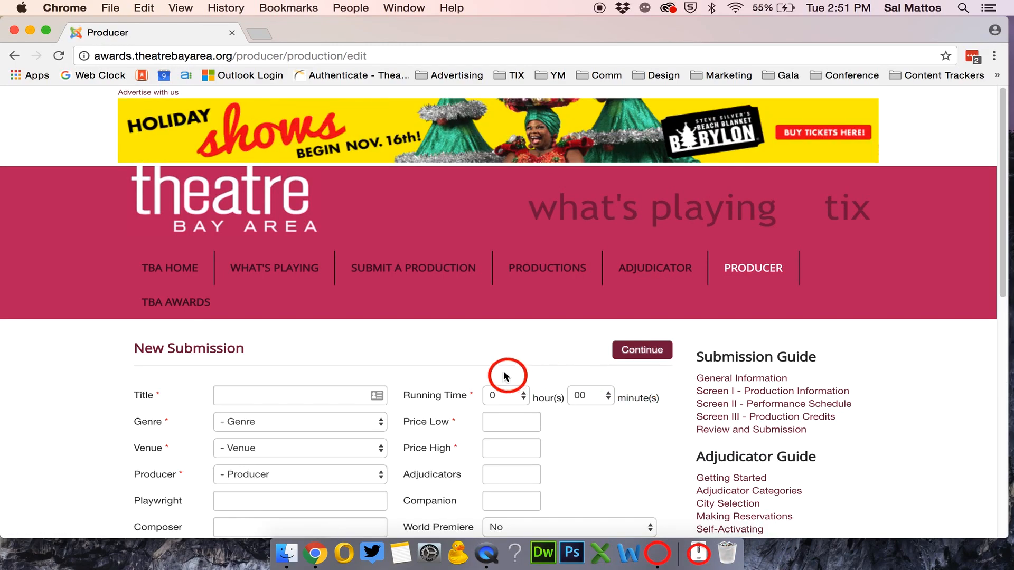
# Examine the fields of the New Submission form, including the help notes for World Premiere and Adjudicators
pyautogui.scroll(-5, 502, 372)
pyautogui.scroll(5, 503, 373)
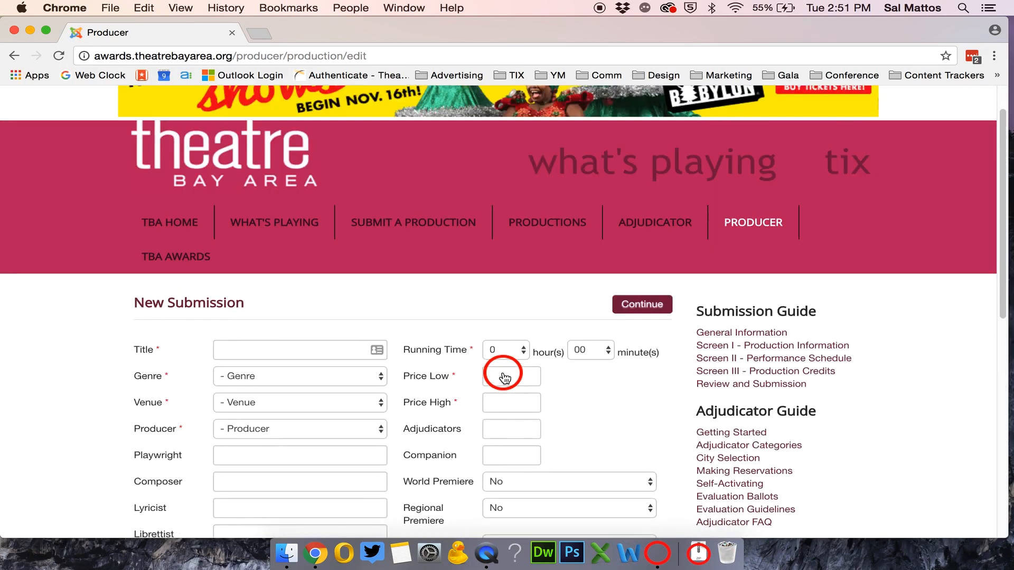
pyautogui.scroll(-6, 502, 373)
pyautogui.scroll(-3, 476, 402)
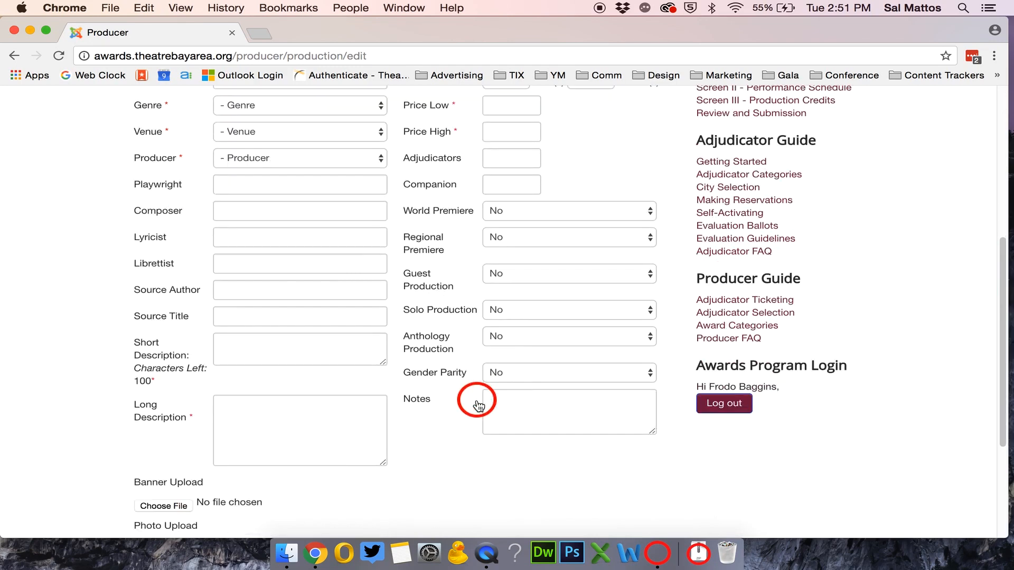
pyautogui.scroll(3, 478, 404)
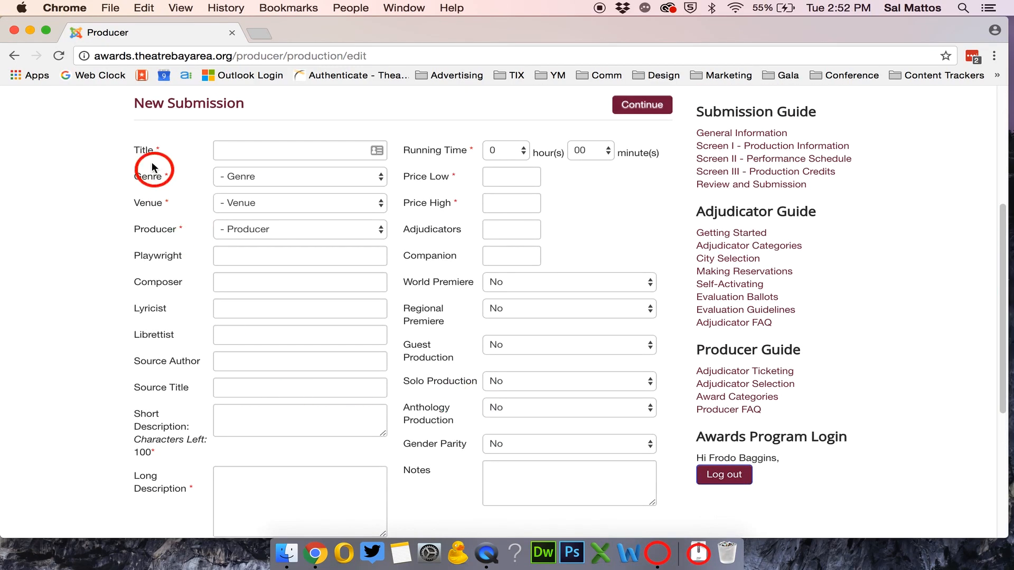
pyautogui.scroll(-2, 121, 296)
pyautogui.scroll(3, 55, 317)
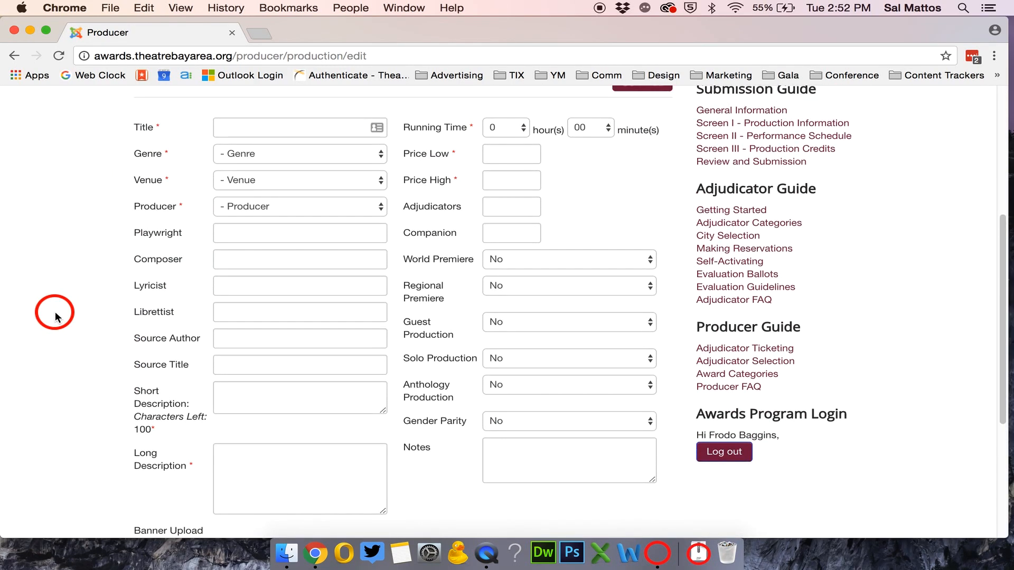
pyautogui.scroll(-1, 56, 317)
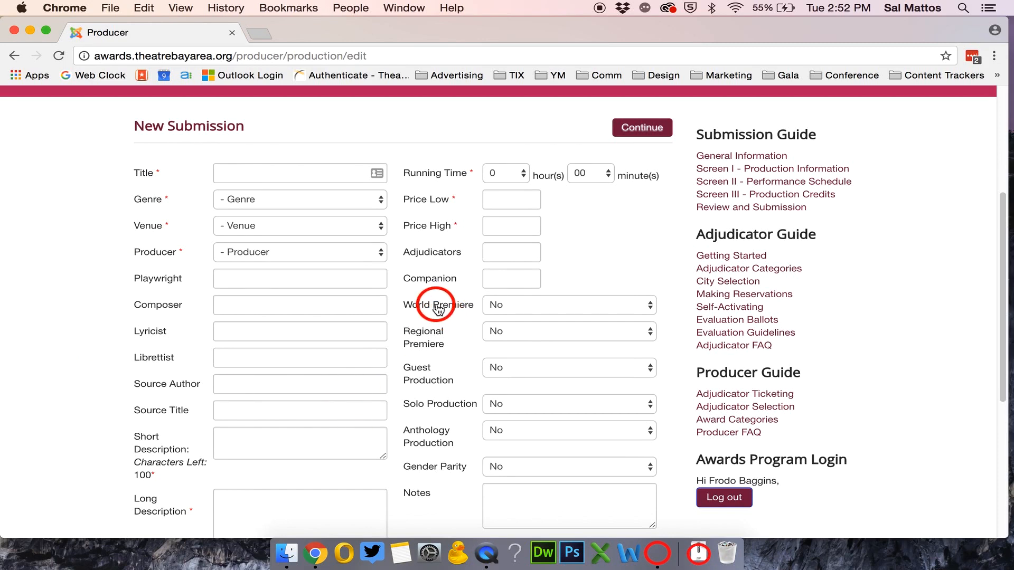
pyautogui.moveTo(438, 309)
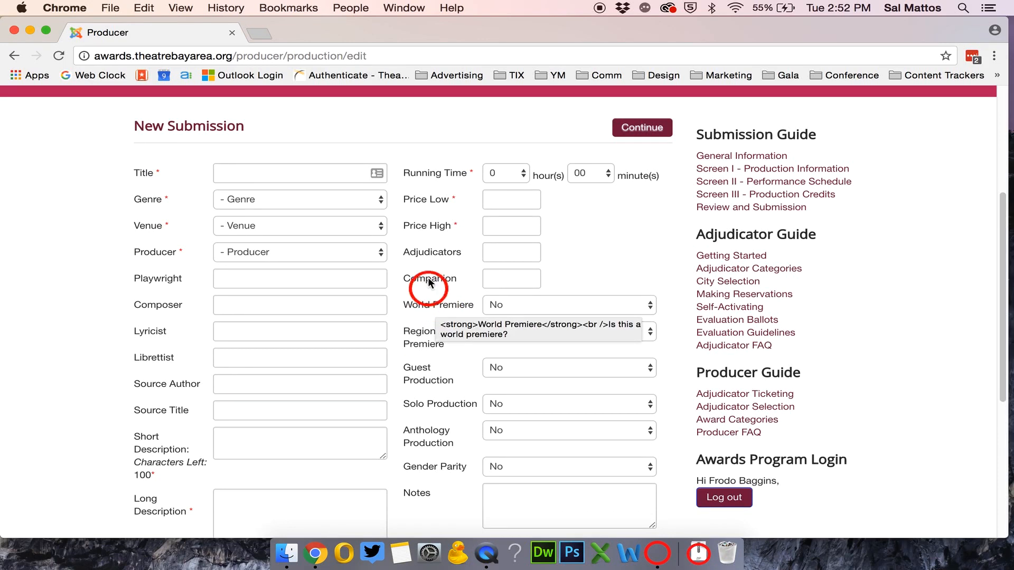
pyautogui.moveTo(433, 260)
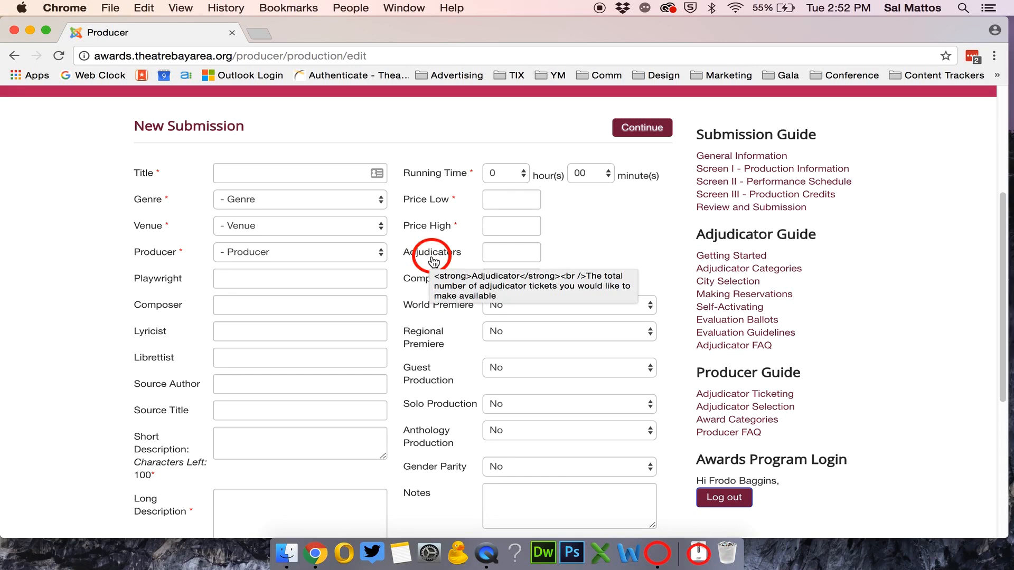
# Title the production "The Two Towers" and set its genre to THEATRE: Drama
pyautogui.click(232, 179)
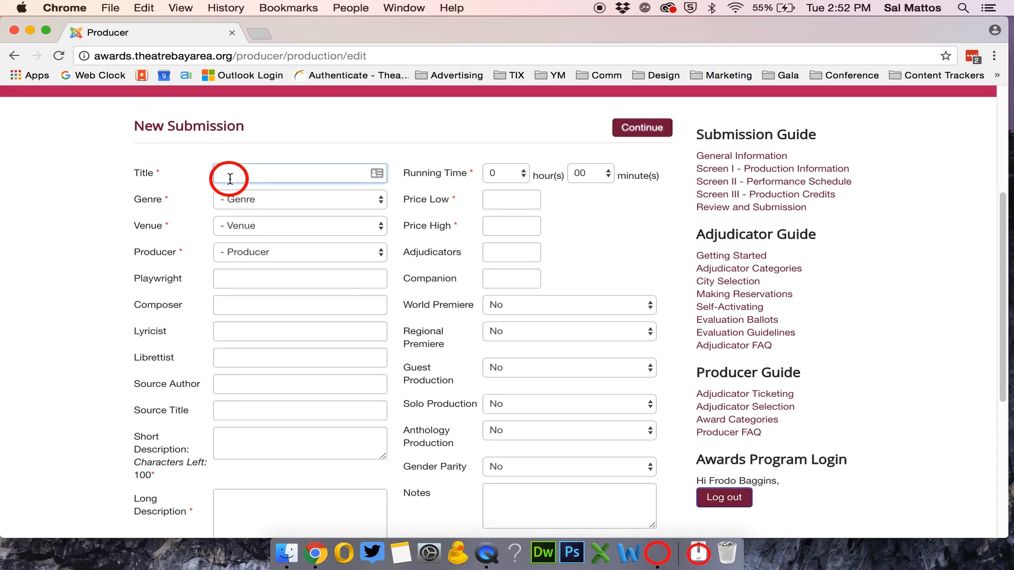
pyautogui.write('The Two Towers')
pyautogui.click(362, 204)
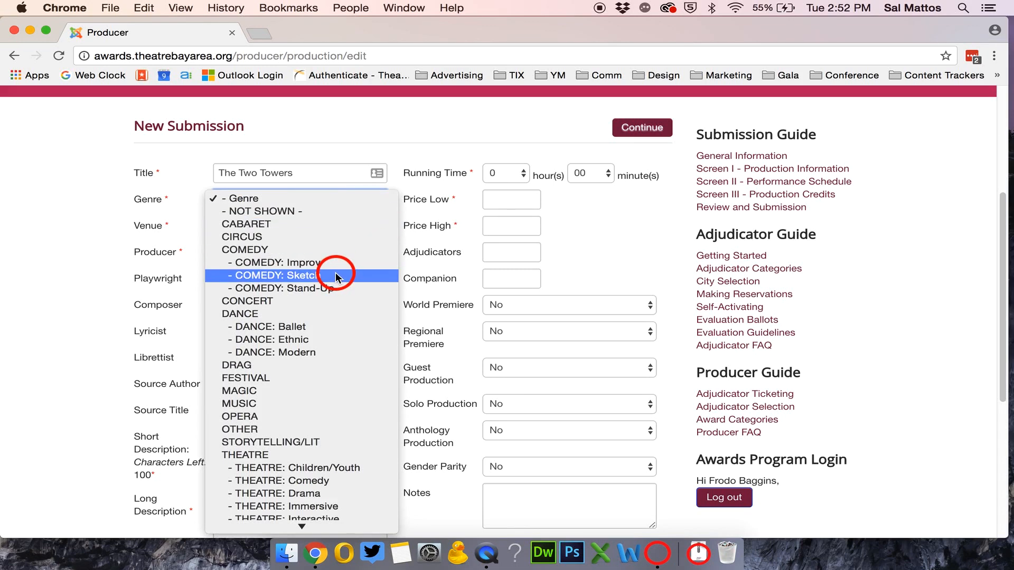
pyautogui.scroll(-5, 303, 293)
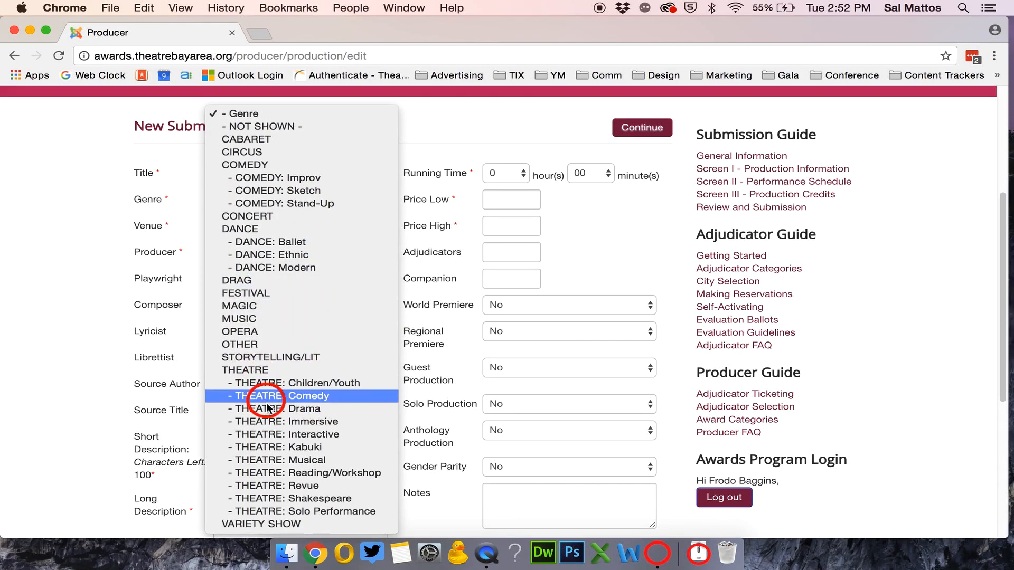
pyautogui.click(311, 408)
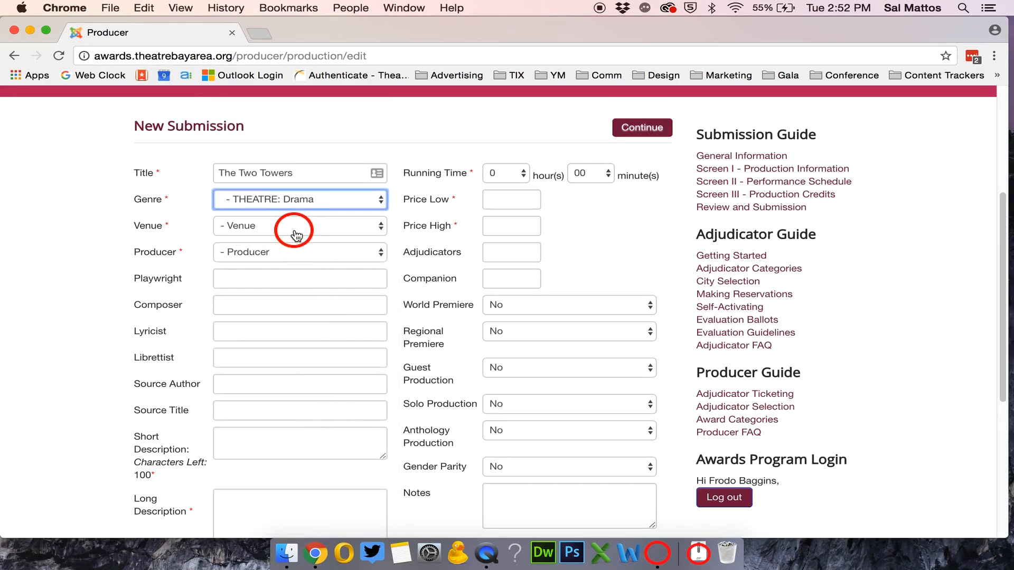
# Set the production's venue to Middle Earth
pyautogui.click(332, 227)
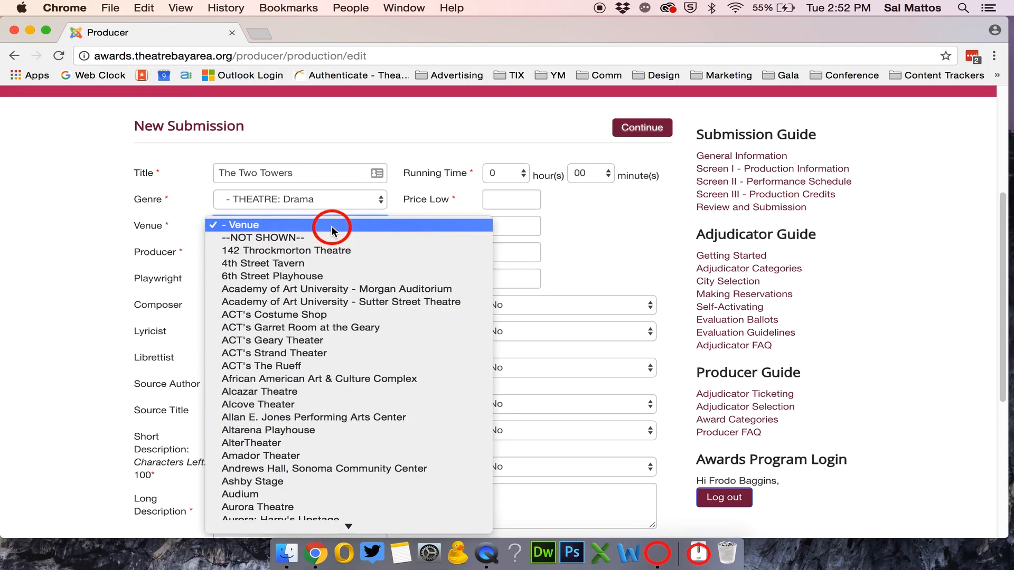
pyautogui.write('mi')
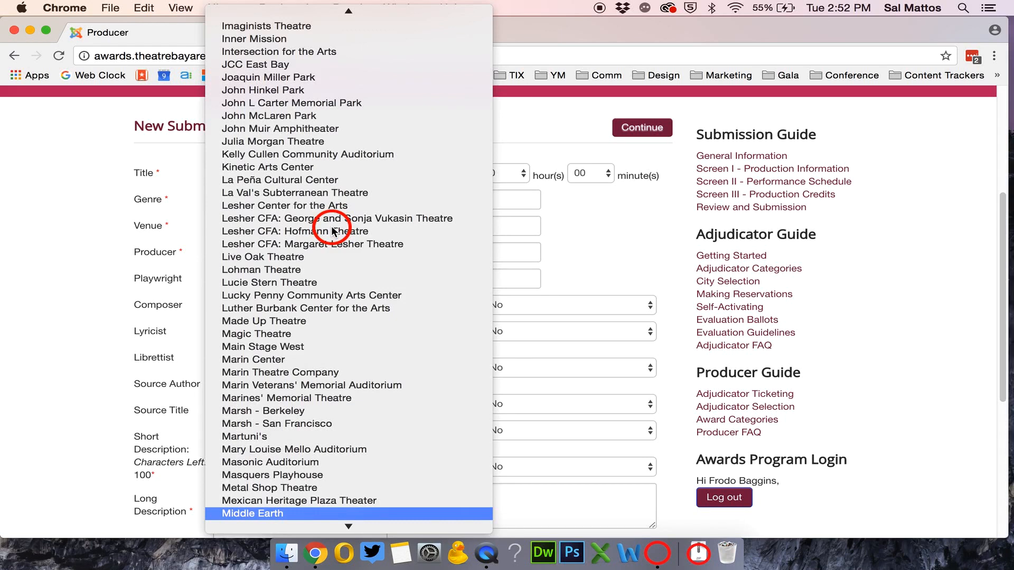
pyautogui.press('Return')
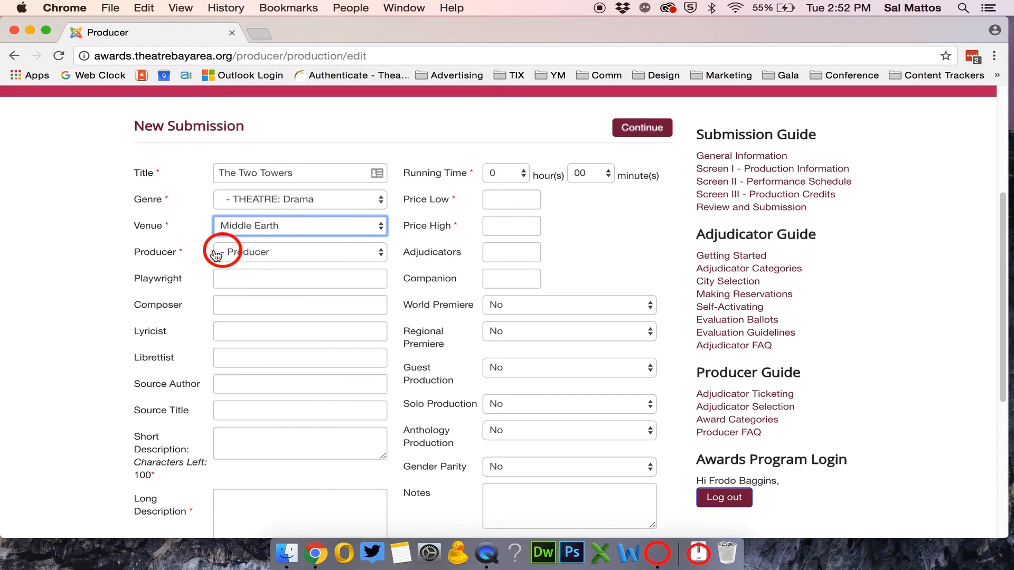
pyautogui.click(109, 225)
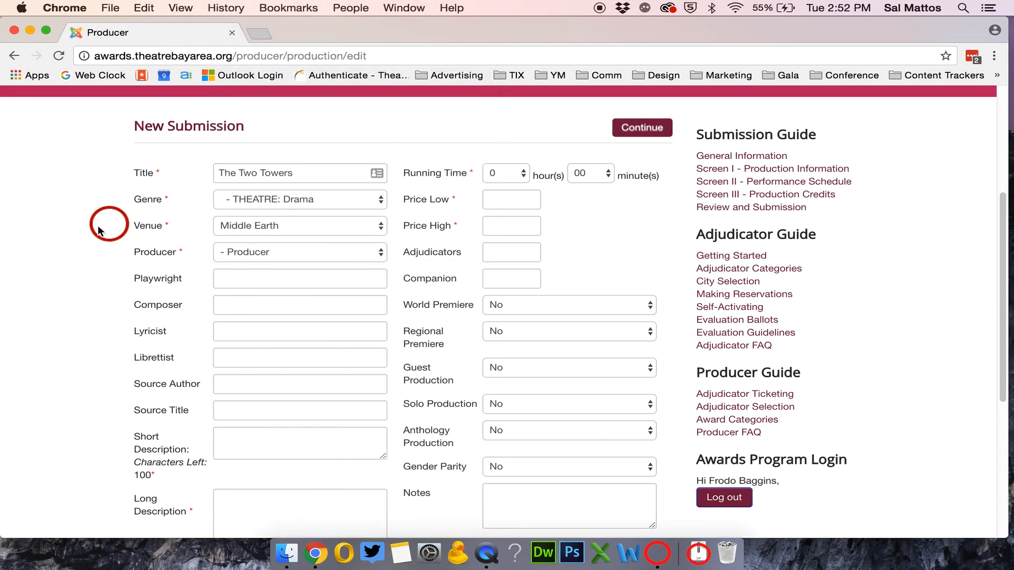
# Check the beginning of the venue choices for the NOT SHOWN option, keeping the chosen venue
pyautogui.click(224, 228)
pyautogui.scroll(15, 246, 180)
pyautogui.scroll(20, 246, 179)
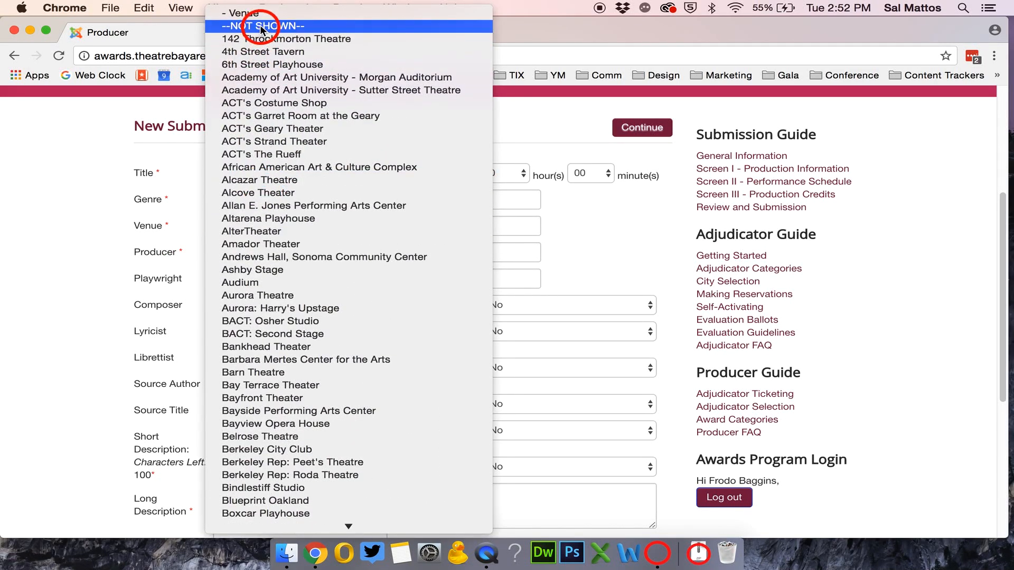
pyautogui.click(53, 185)
# Set the producer to The Shire and enter J.R.R. Tolkein as the playwright
pyautogui.scroll(-1, 454, 421)
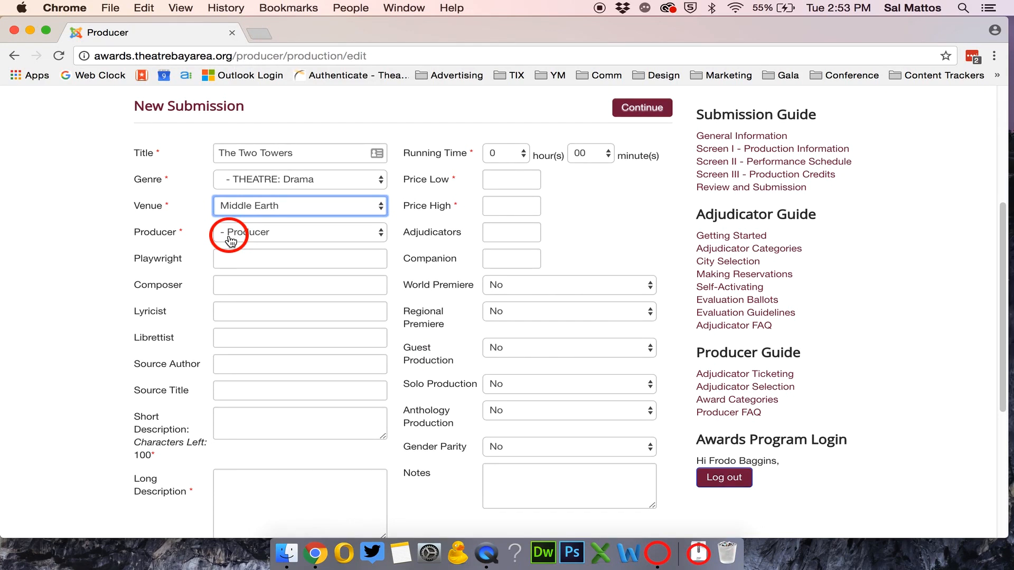
pyautogui.click(258, 229)
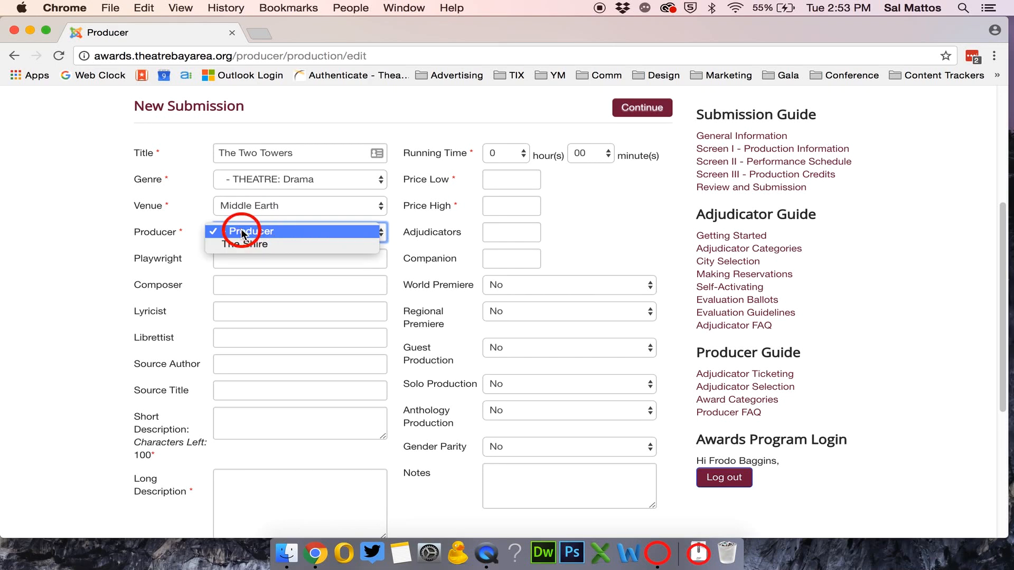
pyautogui.click(350, 244)
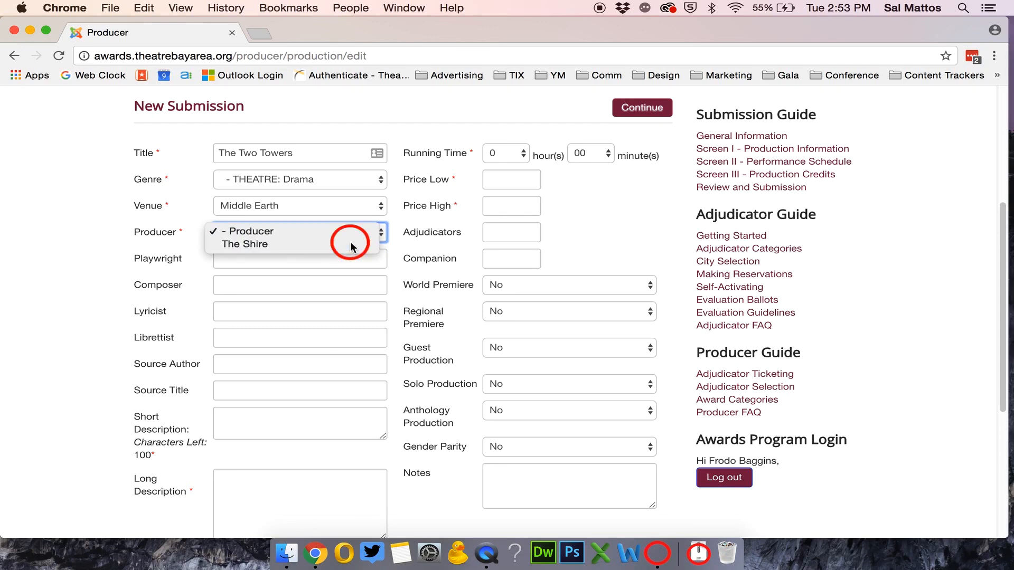
pyautogui.click(262, 263)
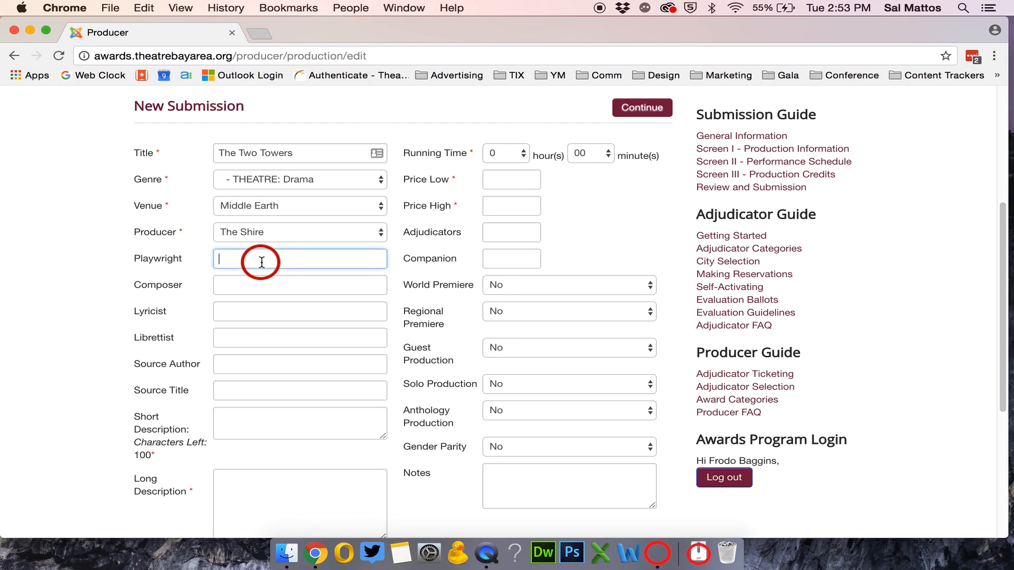
pyautogui.write('J.R.R. Tolkein')
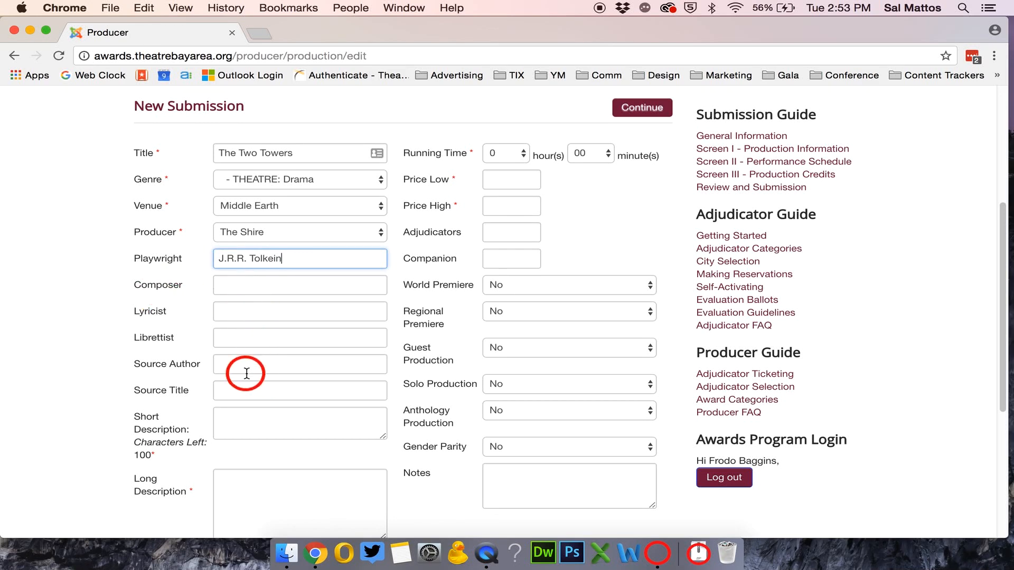
# Leave the composer, lyricist and librettist blank and copy the playwright's name into the Source Author field
pyautogui.scroll(-3, 240, 353)
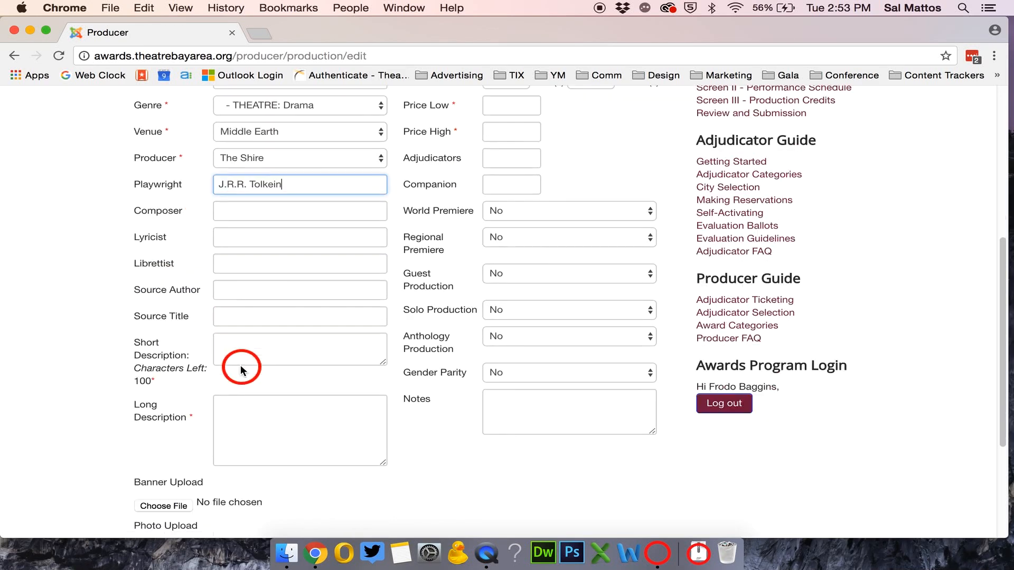
pyautogui.scroll(-3, 235, 365)
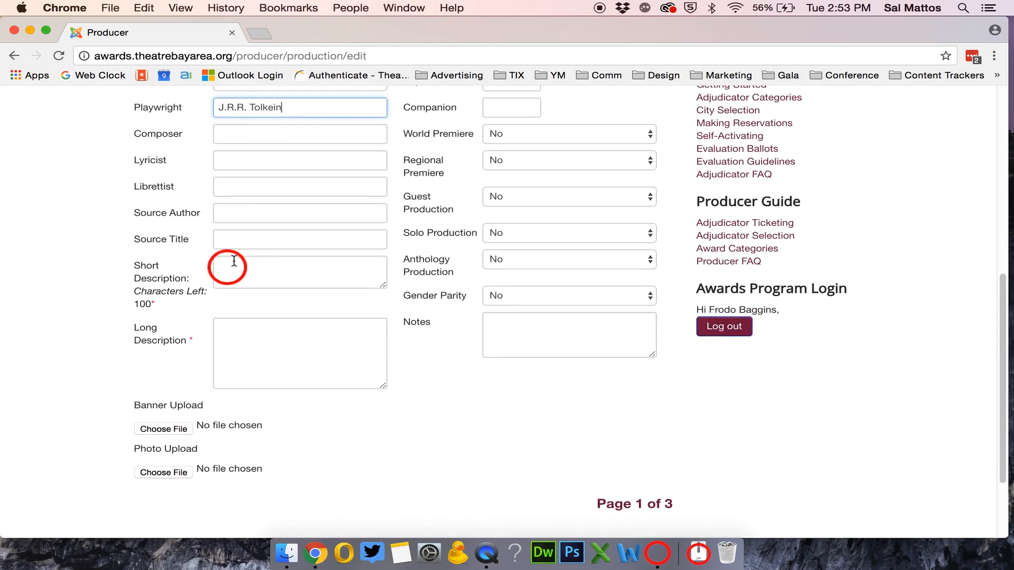
pyautogui.click(239, 132)
pyautogui.click(232, 160)
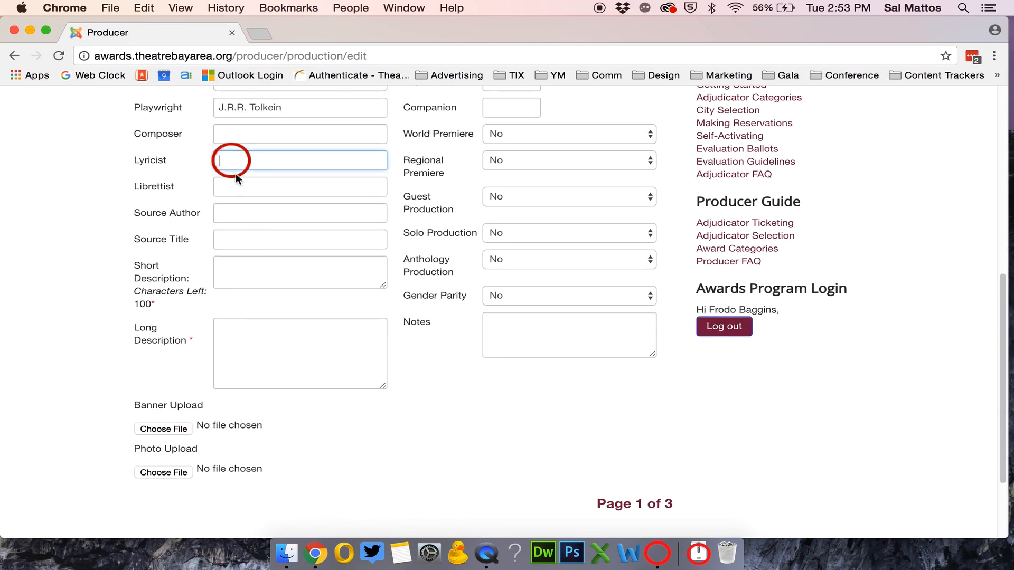
pyautogui.click(235, 186)
pyautogui.click(232, 214)
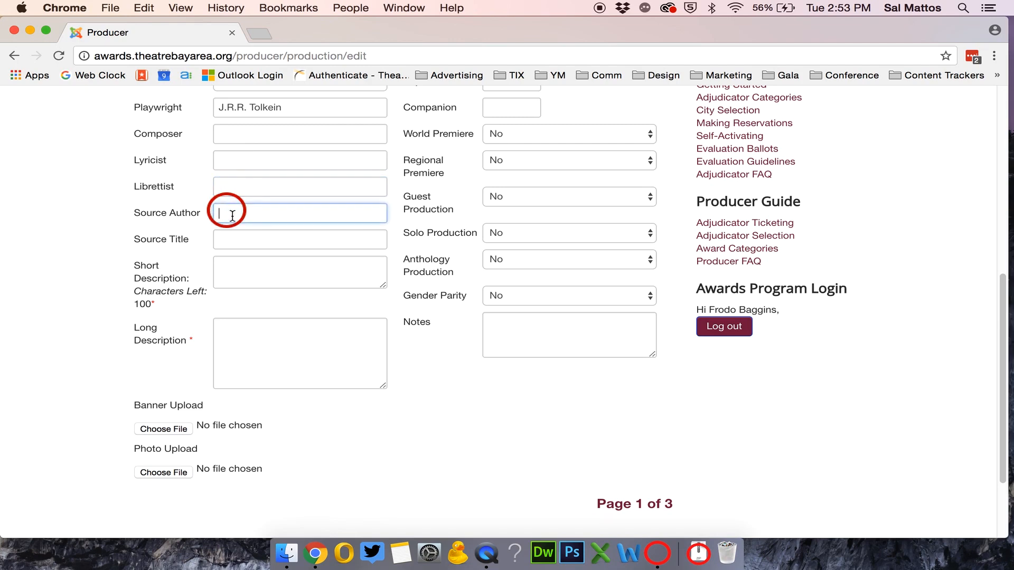
pyautogui.tripleClick(236, 109)
pyautogui.press('cmd+c')
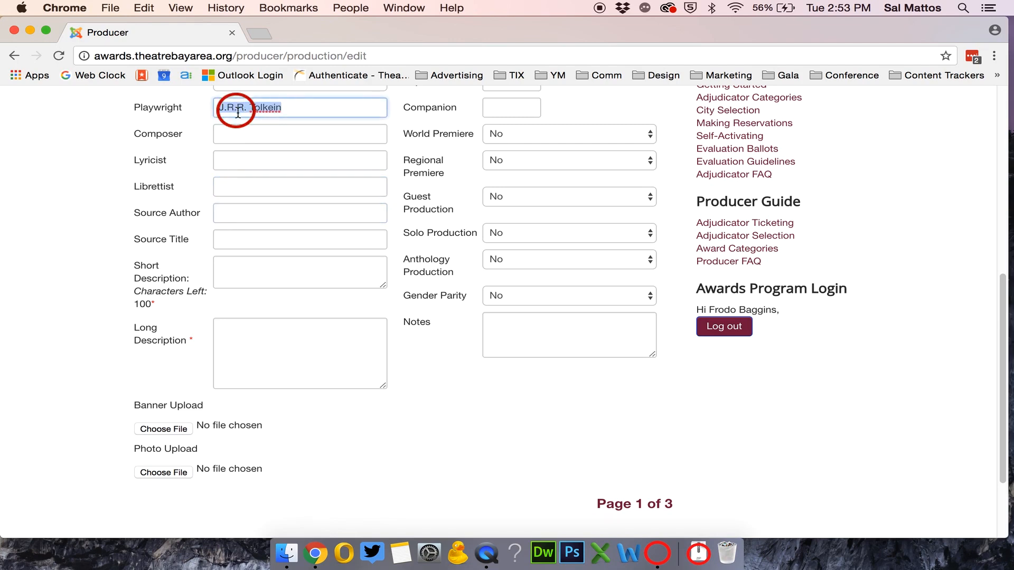
pyautogui.click(231, 217)
pyautogui.press('cmd+v')
# Enter "The Two Towers" as the source title
pyautogui.click(242, 241)
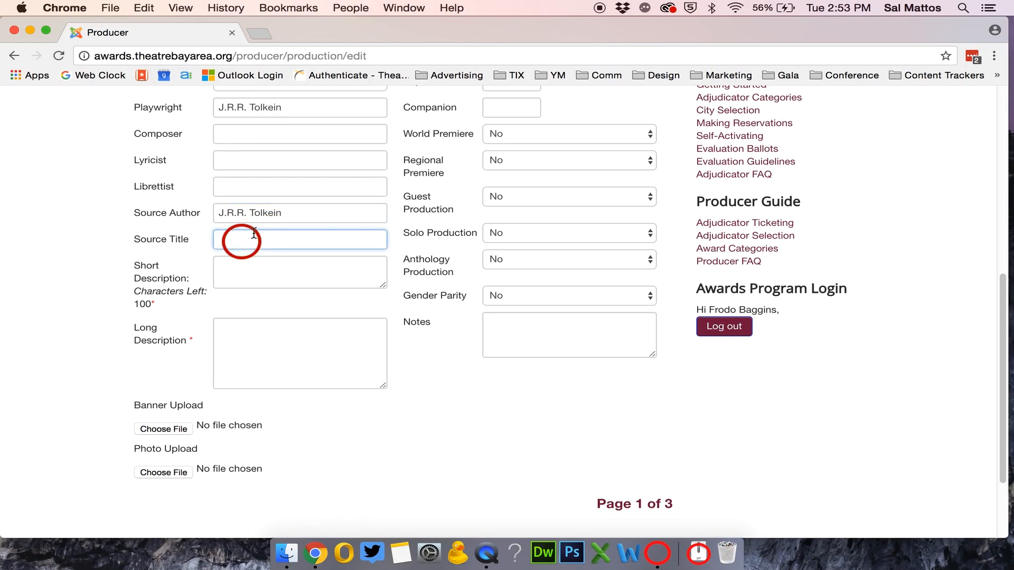
pyautogui.click(302, 238)
pyautogui.write('The Two Towe')
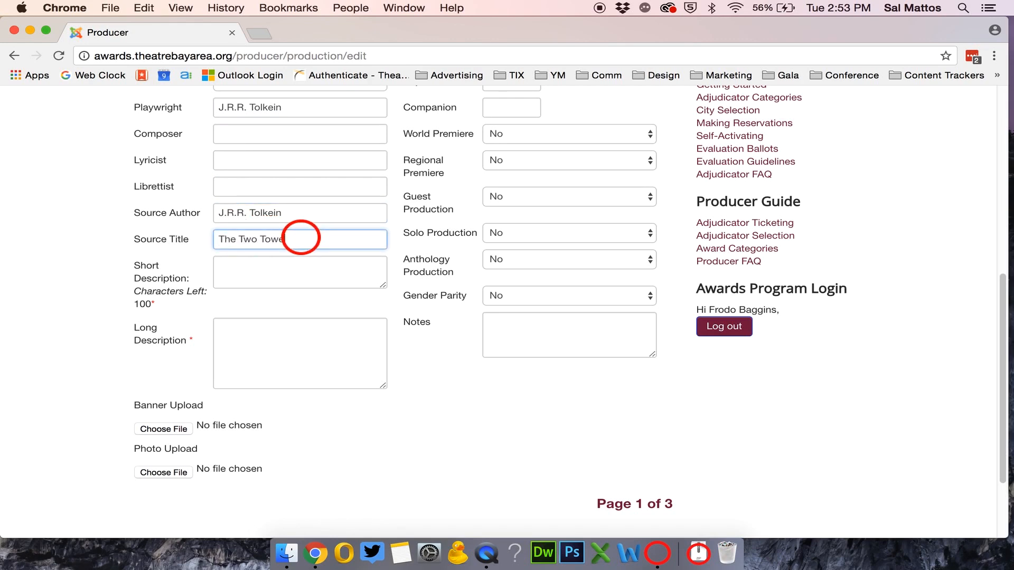
pyautogui.write('rs')
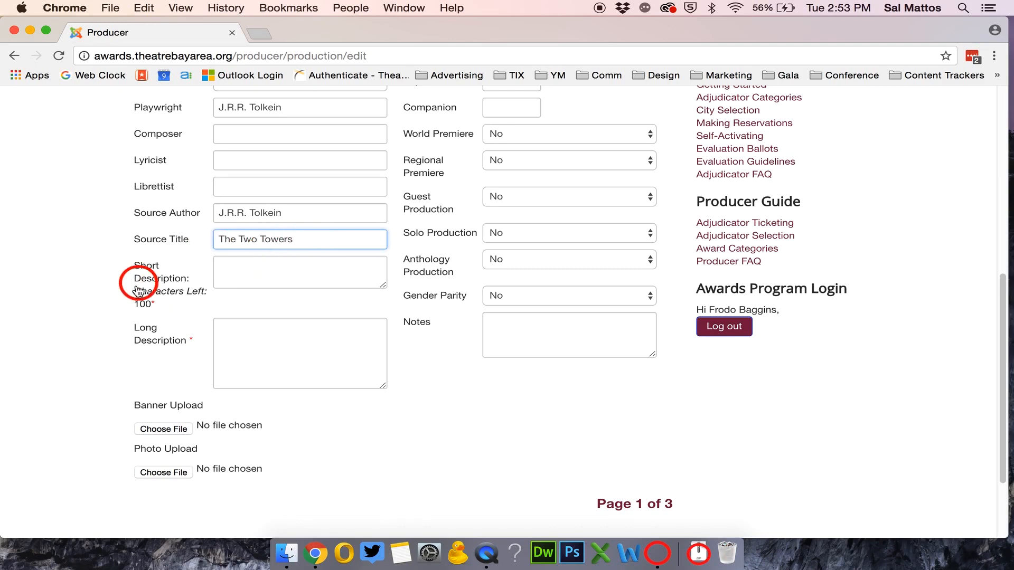
# Enter "The Two Towers is part two of the epic Lord of the Rings adventure." as the short description and "Test." as the long description
pyautogui.scroll(-1, 127, 288)
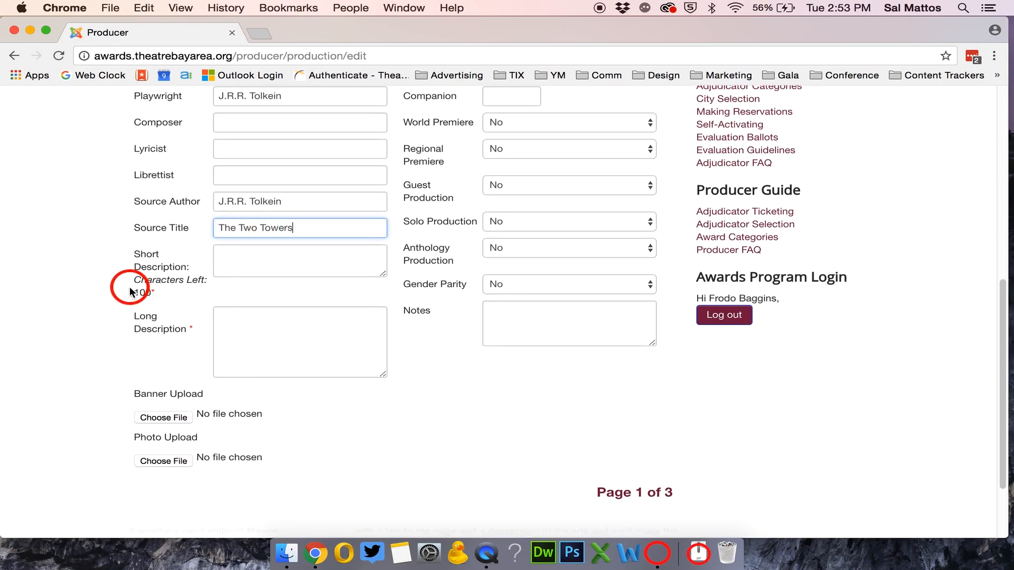
pyautogui.click(230, 263)
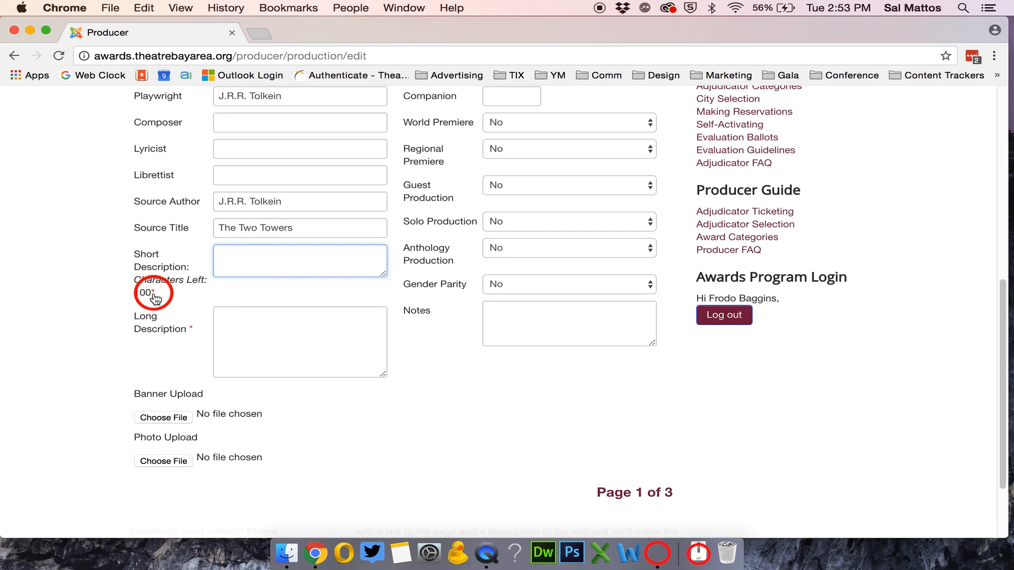
pyautogui.moveTo(154, 297)
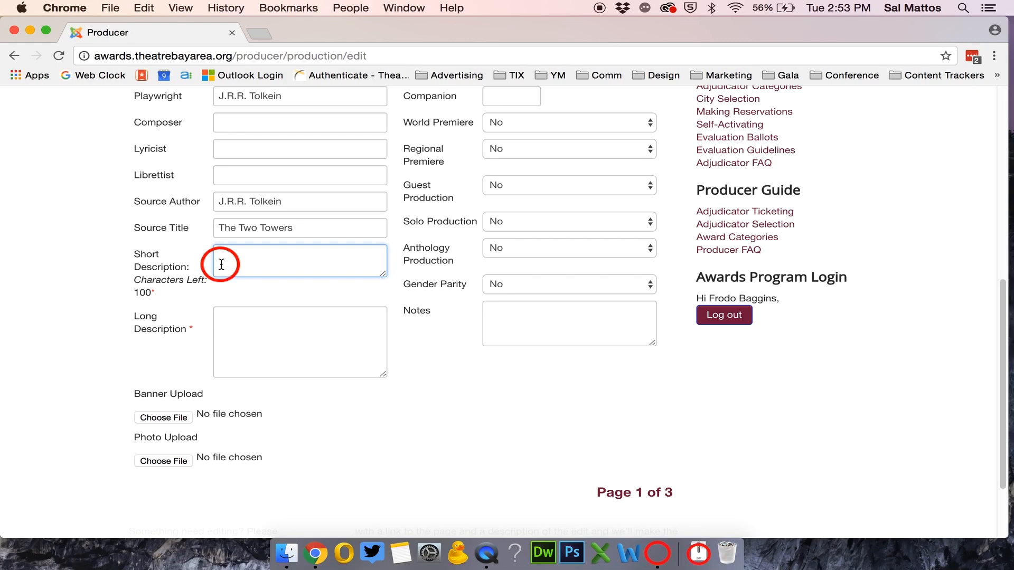
pyautogui.write('The Two Towers is part two of the eipcc')
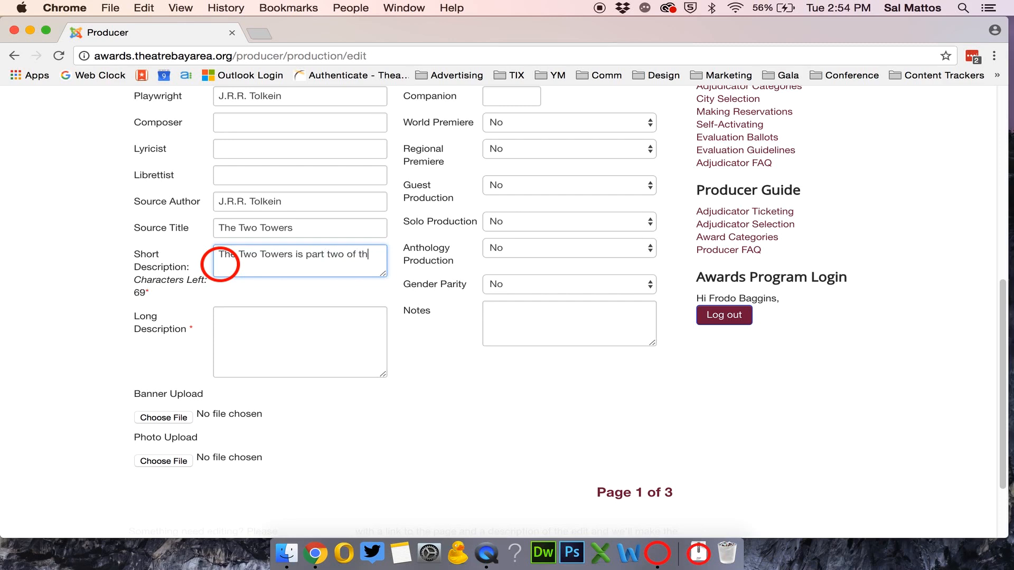
pyautogui.press('BackSpace')
pyautogui.press('BackSpace')
pyautogui.press('BackSpace')
pyautogui.press('BackSpace')
pyautogui.write('pic Lord of the Rings adventure')
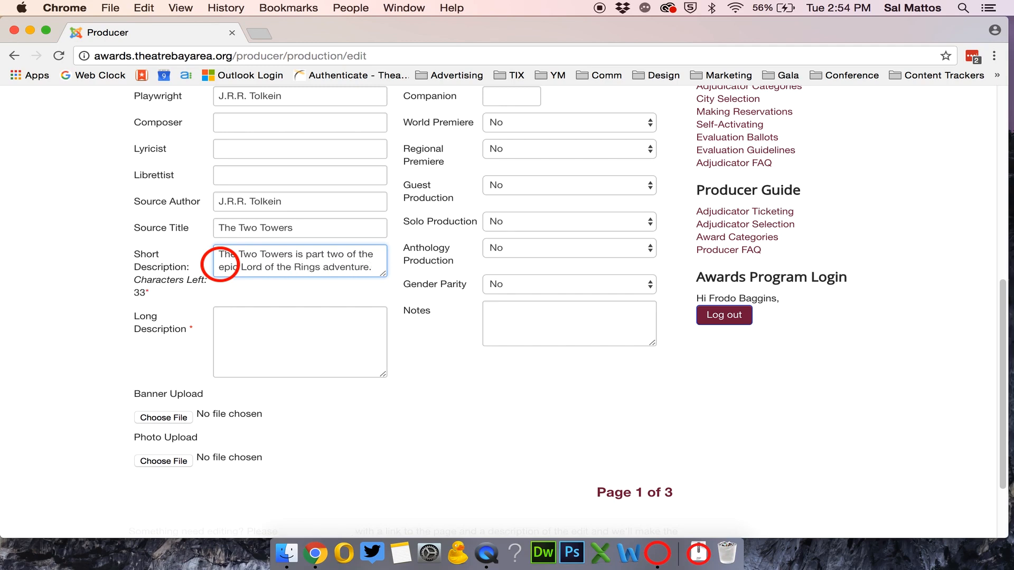
pyautogui.write('.')
pyautogui.click(225, 321)
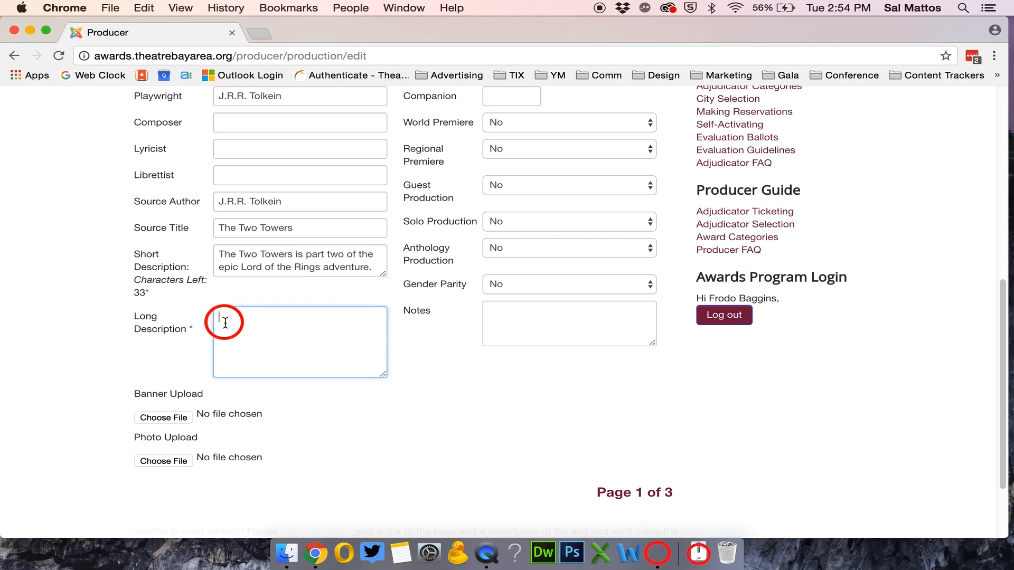
pyautogui.write('Test.')
# Attach the fellowship image from the What's Playing Logos folder as the banner upload
pyautogui.scroll(-1, 85, 417)
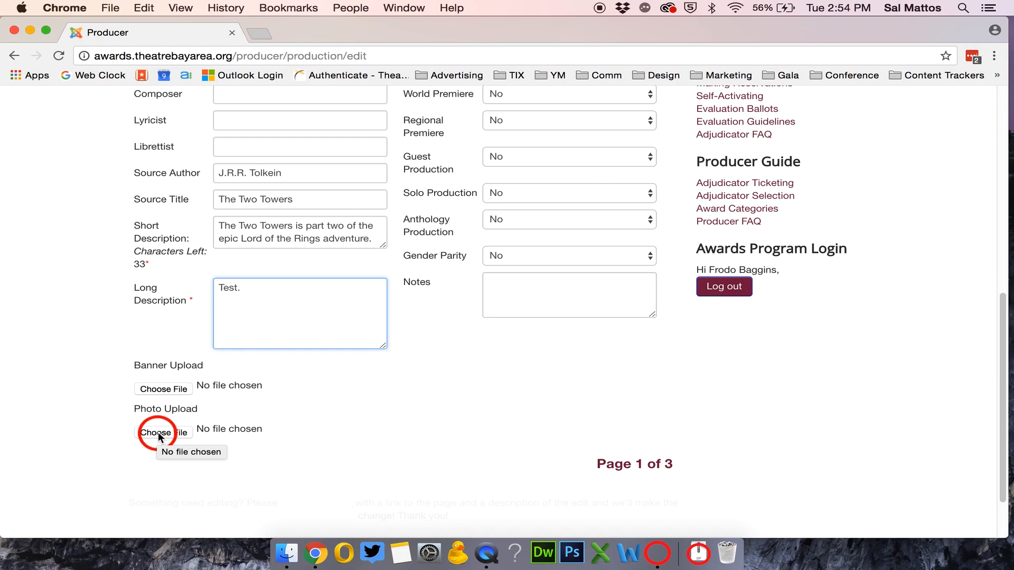
pyautogui.click(165, 389)
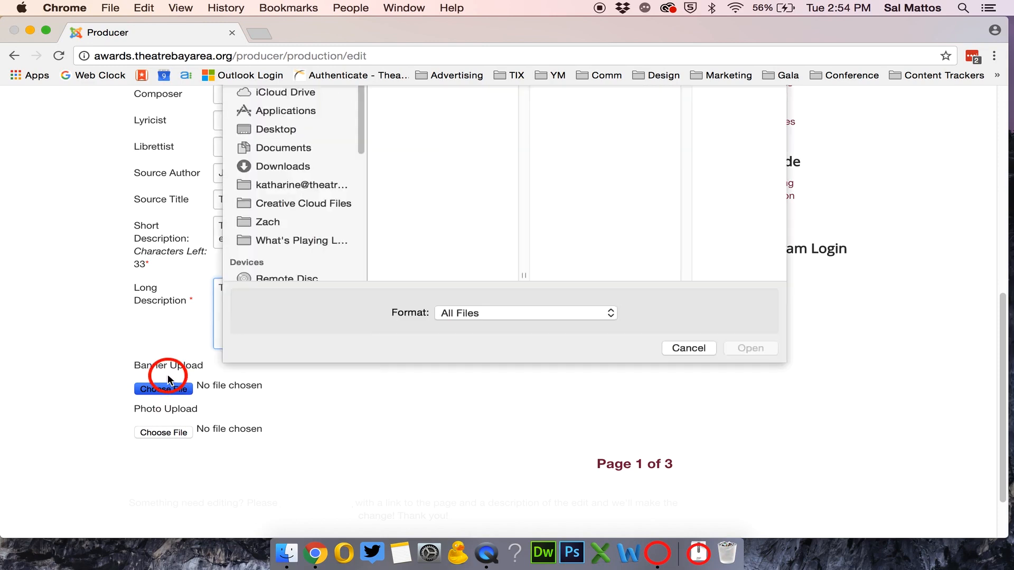
pyautogui.click(259, 252)
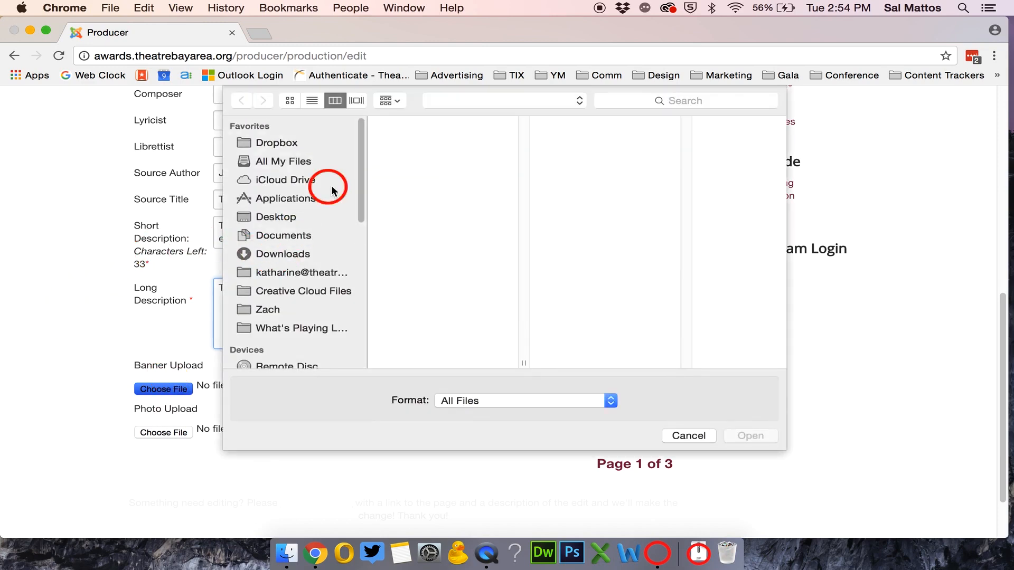
pyautogui.moveTo(361, 181); pyautogui.dragTo(362, 267)
pyautogui.scroll(8, 332, 265)
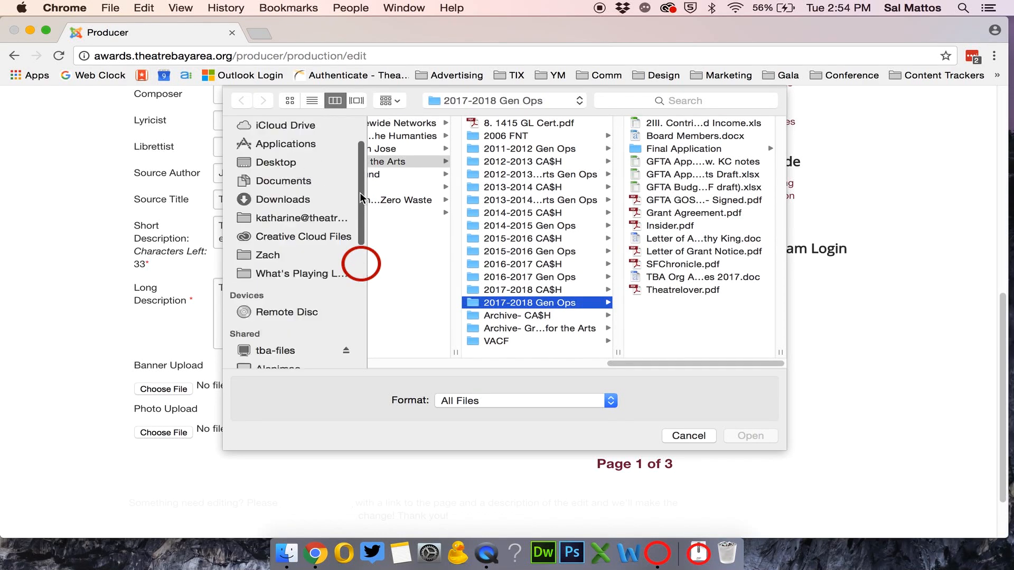
pyautogui.click(299, 300)
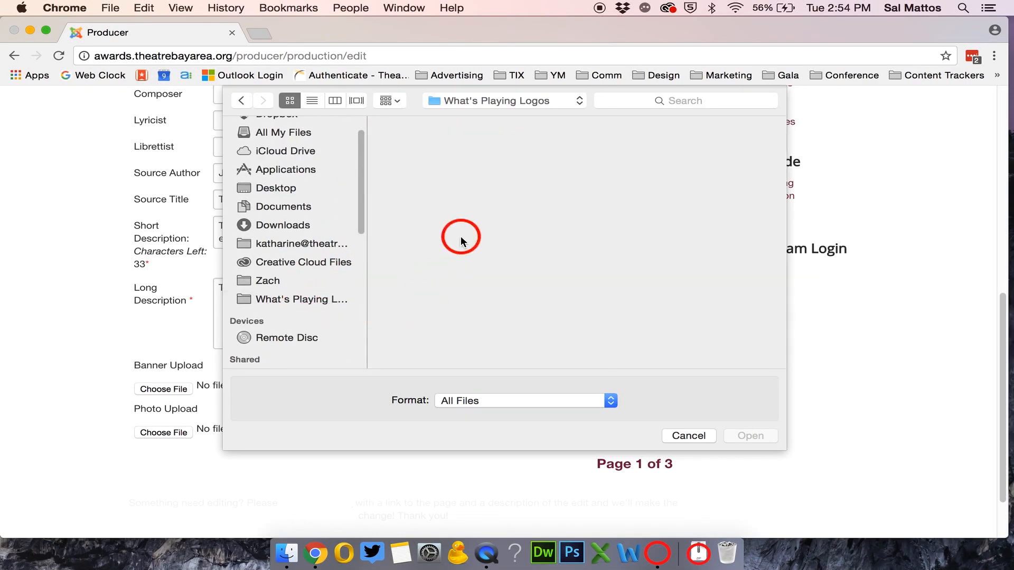
pyautogui.click(750, 435)
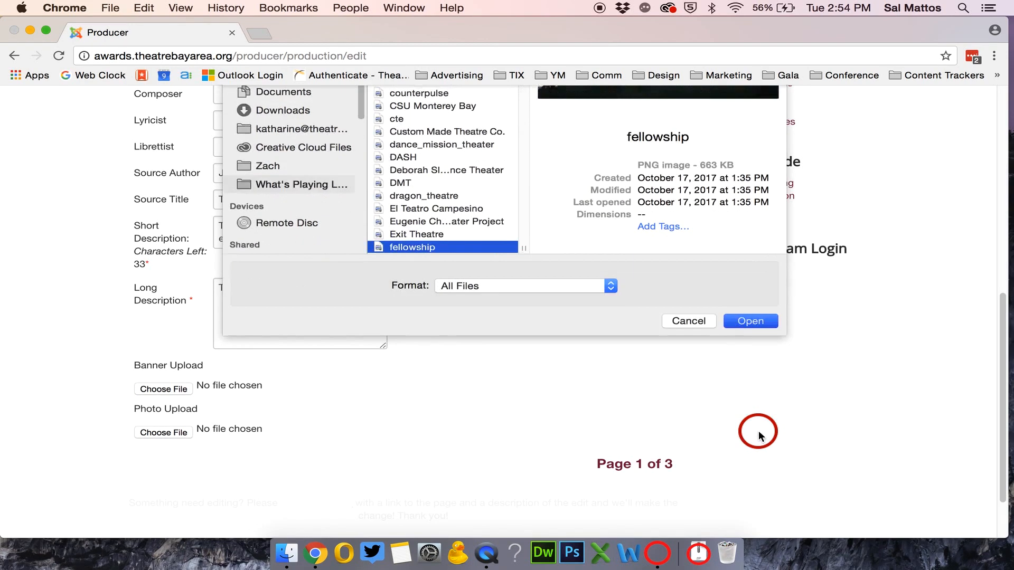
# Attach the fellowship_square image from the What's Playing Logos folder as the photo upload
pyautogui.click(159, 433)
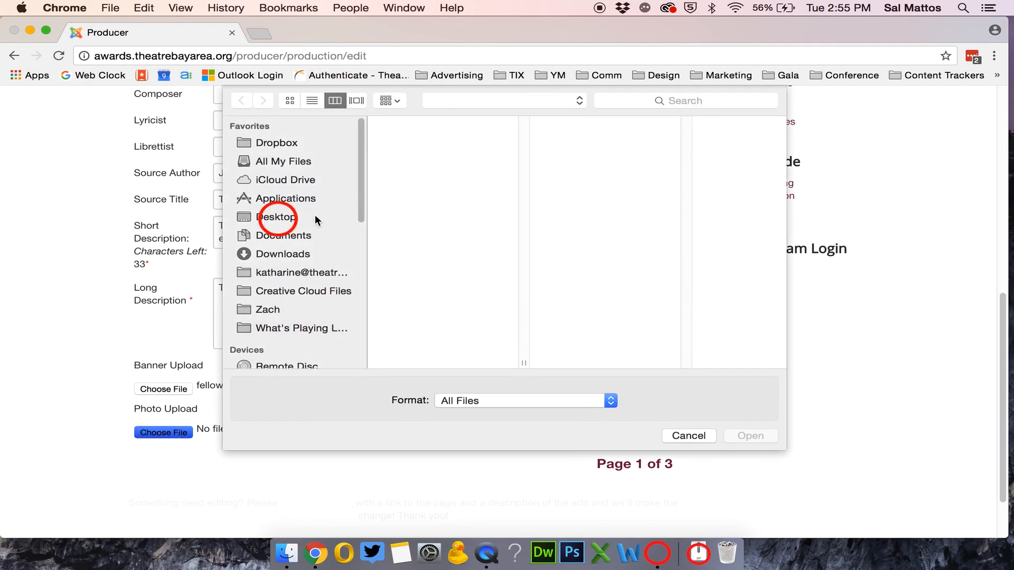
pyautogui.click(449, 263)
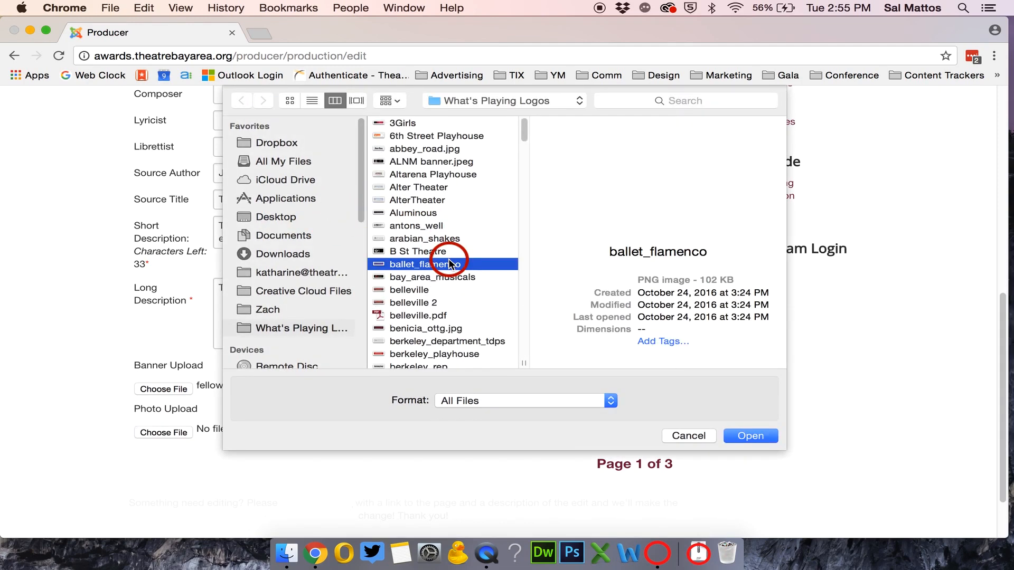
pyautogui.press('f')
pyautogui.scroll(-3, 441, 279)
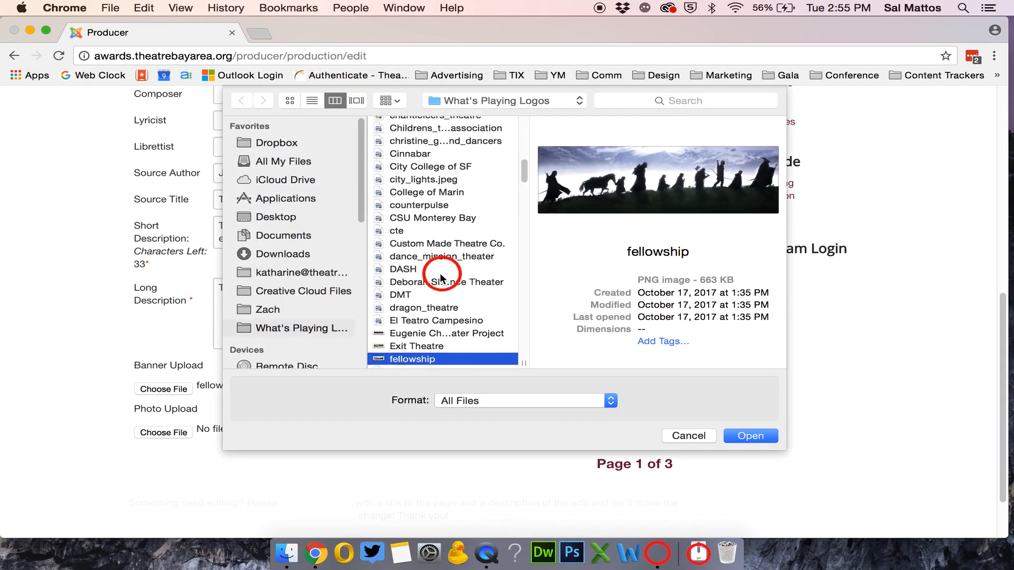
pyautogui.click(438, 284)
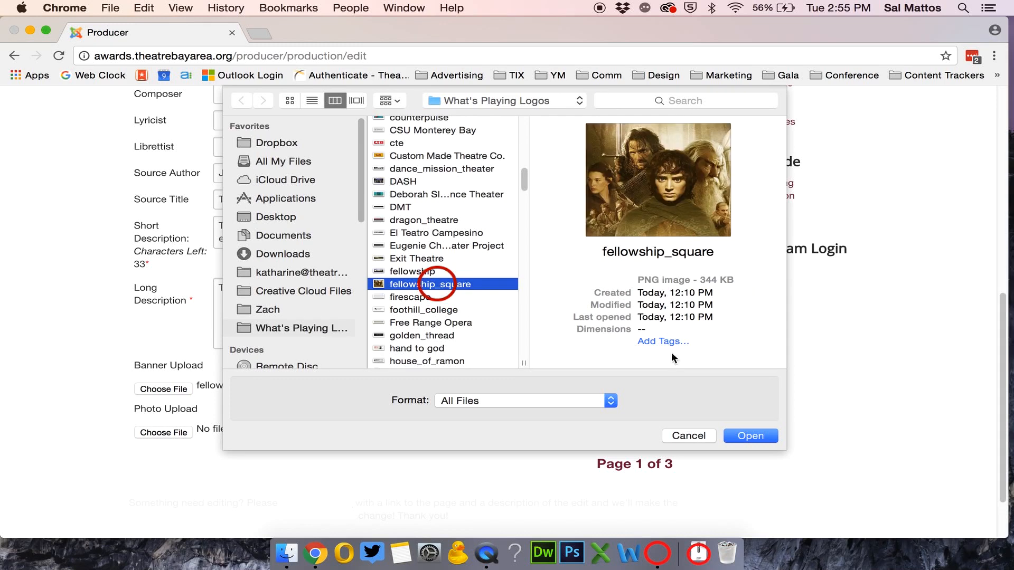
pyautogui.click(747, 433)
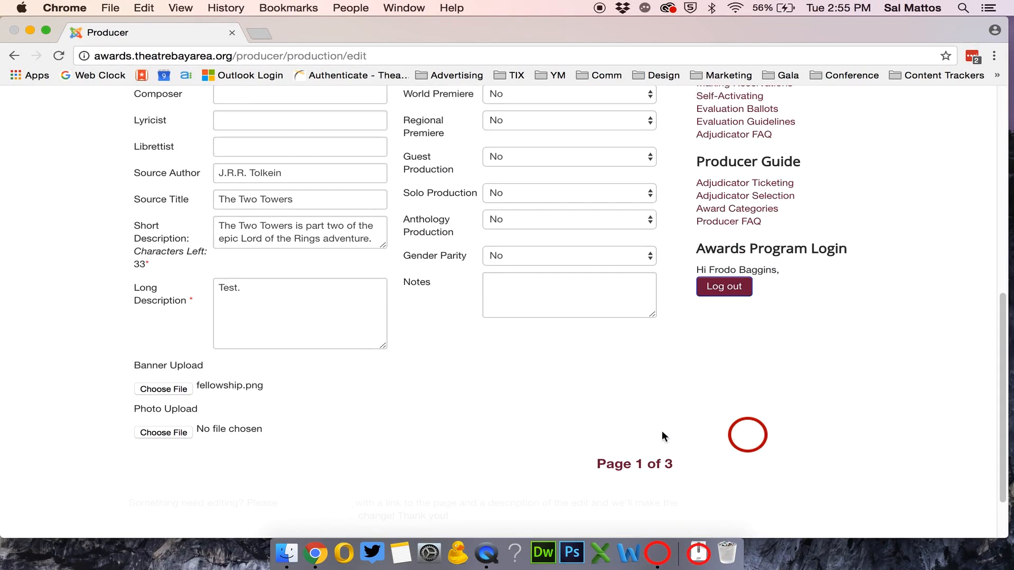
# Caption the uploaded photo "Image from the film" and credit Peter Jackson as the photographer
pyautogui.scroll(-3, 499, 400)
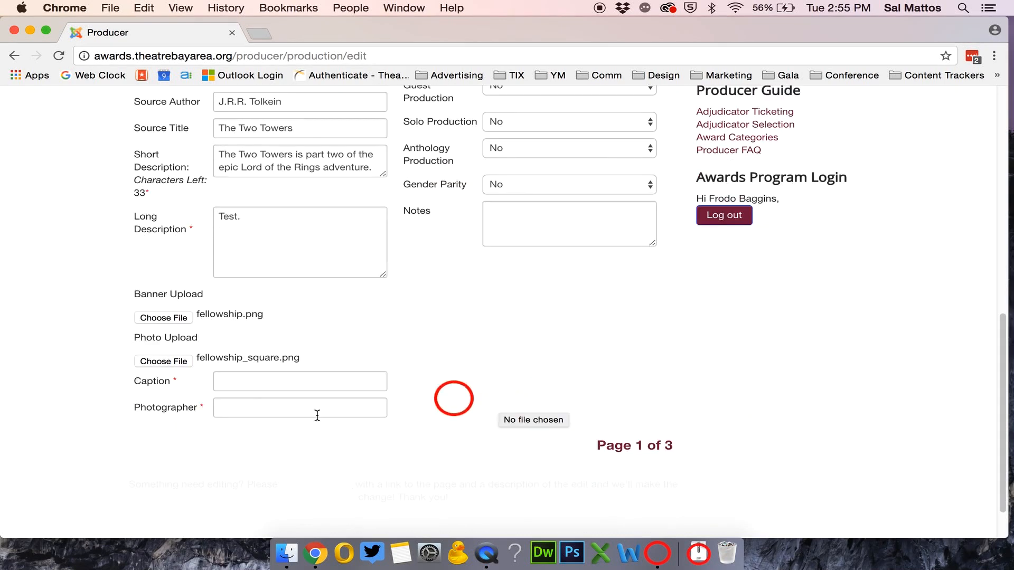
pyautogui.click(259, 383)
pyautogui.click(249, 404)
pyautogui.click(246, 380)
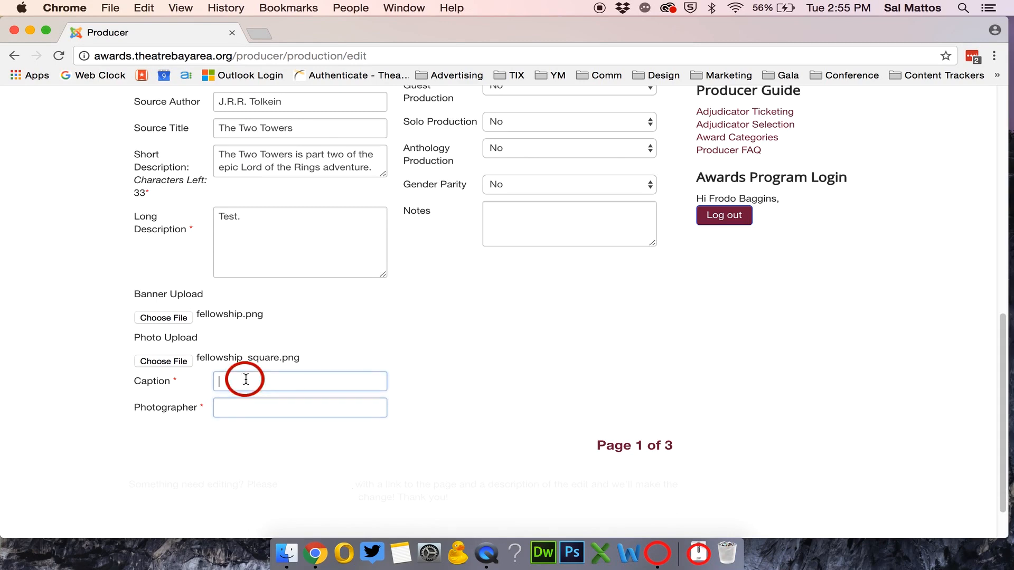
pyautogui.write('Image from')
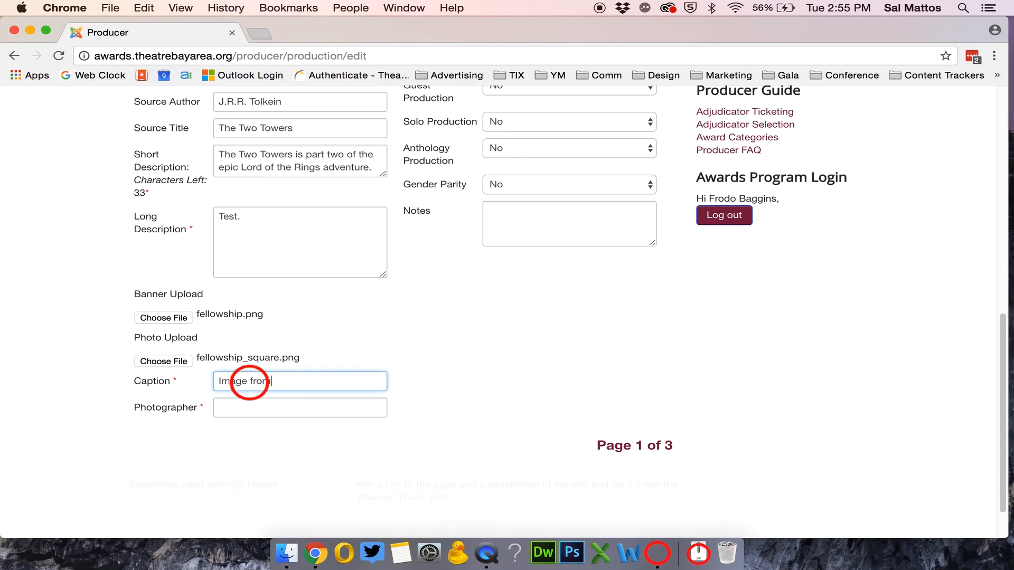
pyautogui.write(' the filmPeter Jackson')
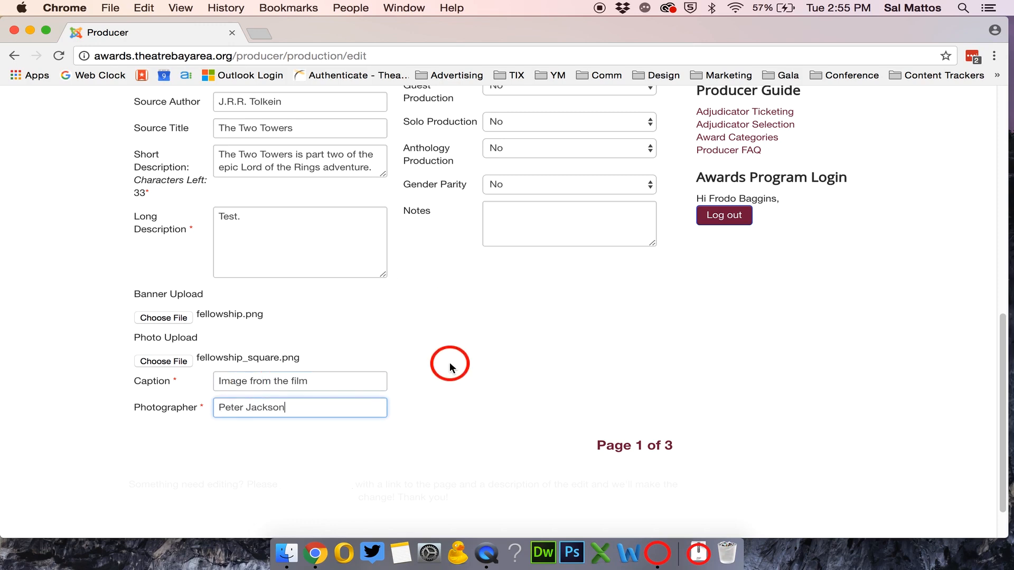
# Set the production's running time to 3 hours
pyautogui.scroll(10, 446, 362)
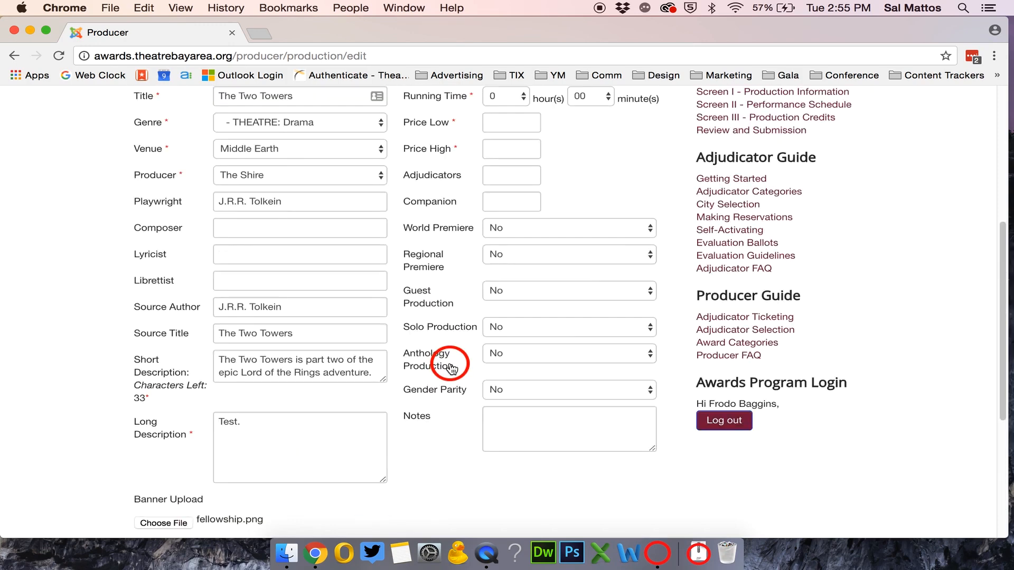
pyautogui.scroll(-2, 406, 384)
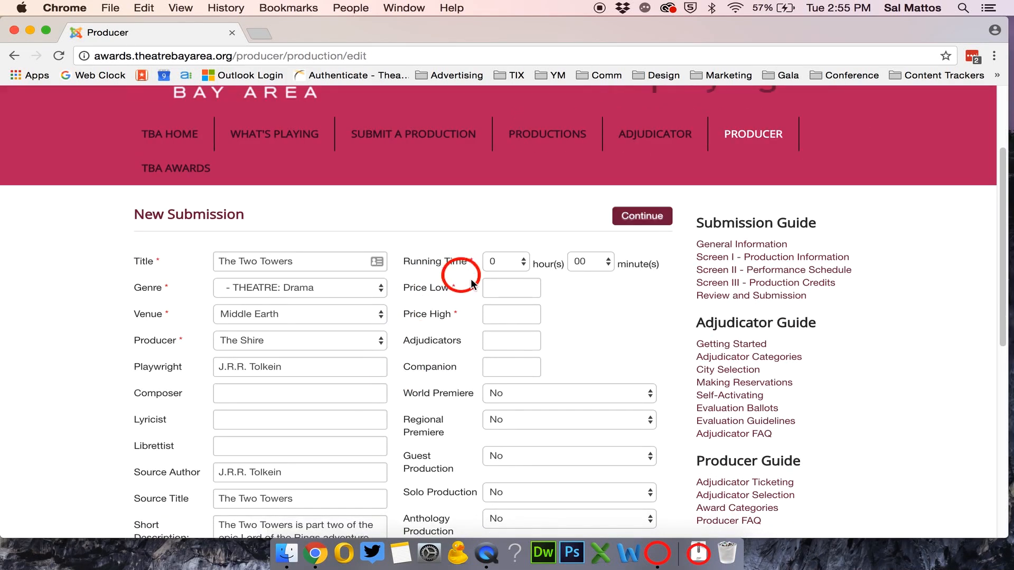
pyautogui.click(503, 262)
pyautogui.click(498, 298)
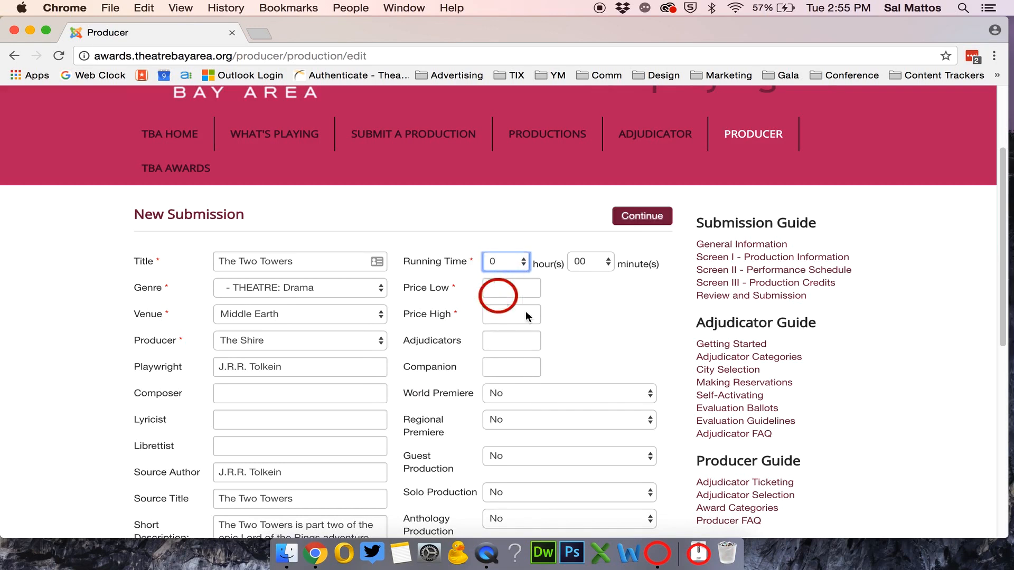
# Set the low ticket price to 0.00 and the high ticket price to 125.00
pyautogui.click(518, 289)
pyautogui.write('0')
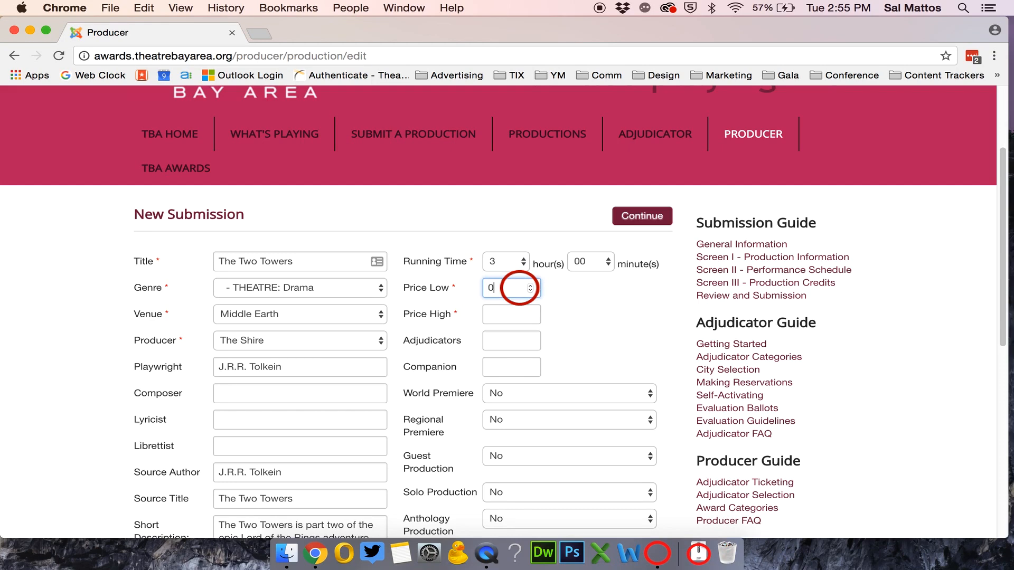
pyautogui.write('.00')
pyautogui.press('Tab')
pyautogui.write('125.00')
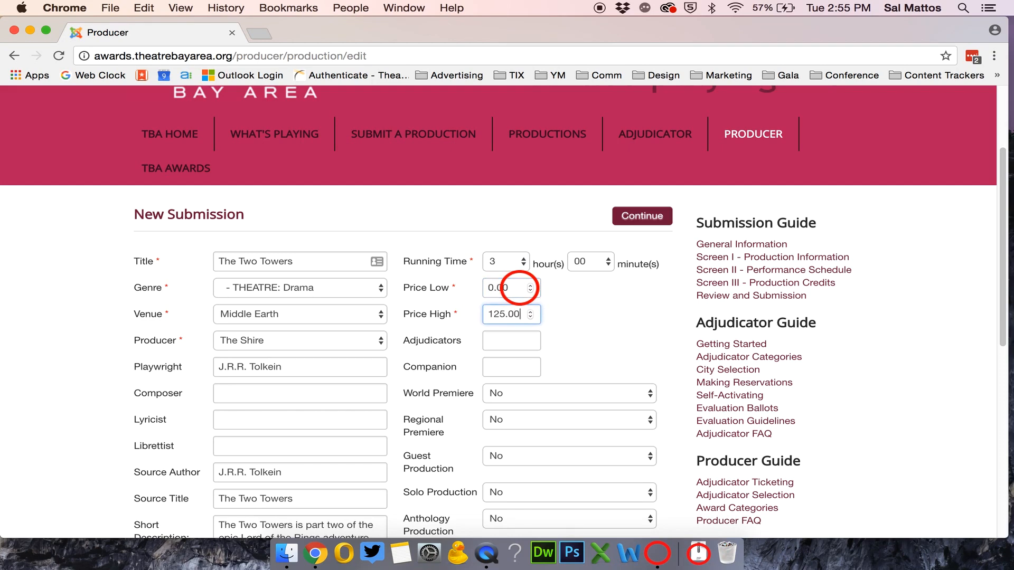
# Enter 12 for Adjudicators and 12 for Companion
pyautogui.press('Tab')
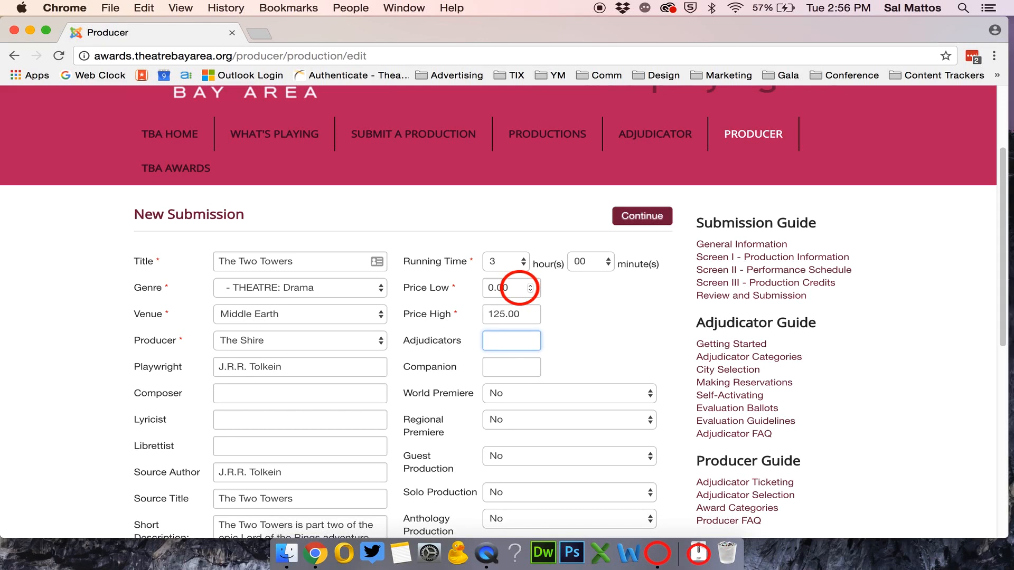
pyautogui.write('12')
pyautogui.press('Tab')
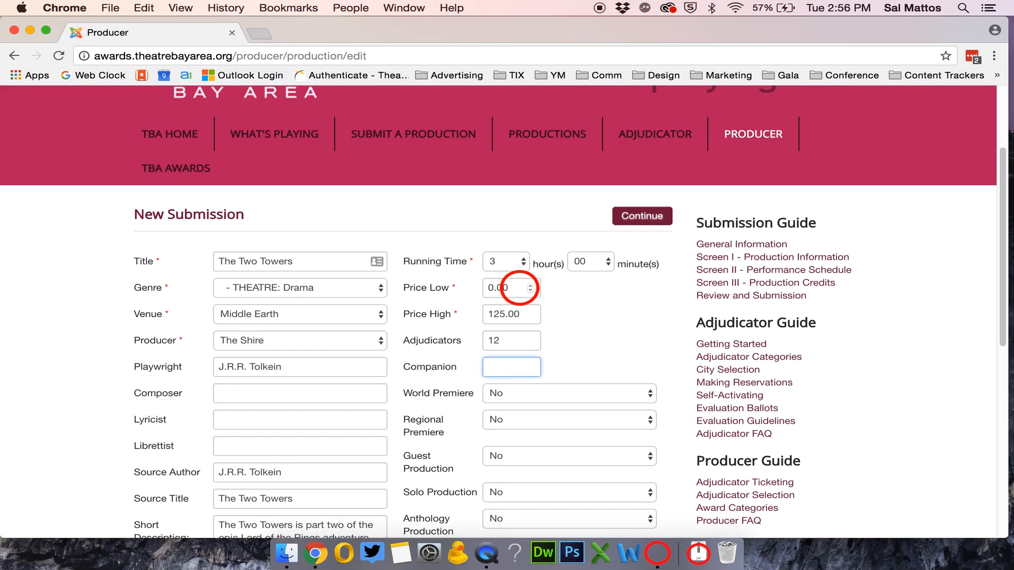
pyautogui.write('12')
pyautogui.click(590, 331)
# Mark the production as both a world premiere and a regional premiere by setting each to Yes
pyautogui.scroll(-5, 590, 331)
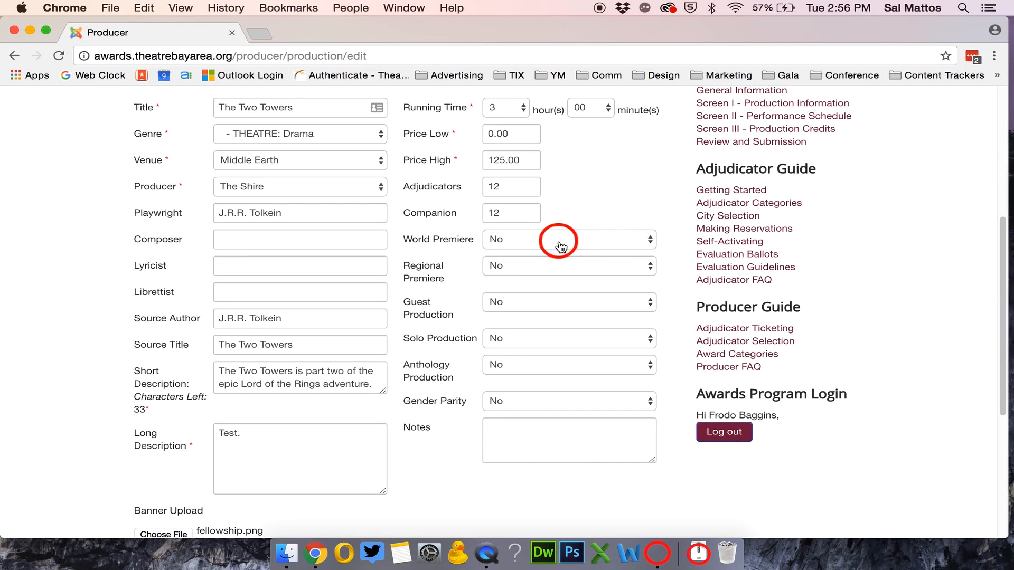
pyautogui.click(560, 247)
pyautogui.click(551, 251)
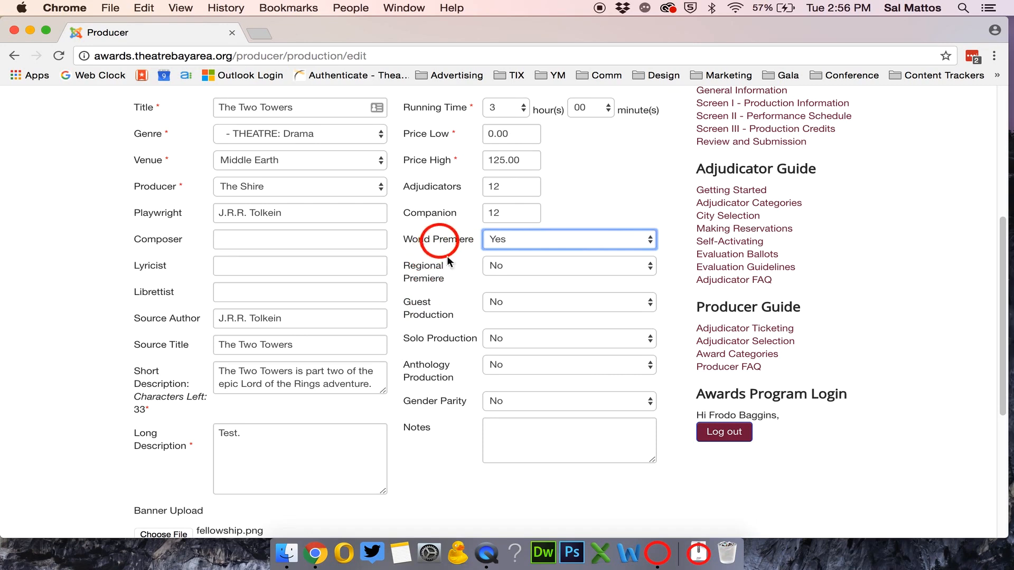
pyautogui.moveTo(288, 216); pyautogui.dragTo(252, 215)
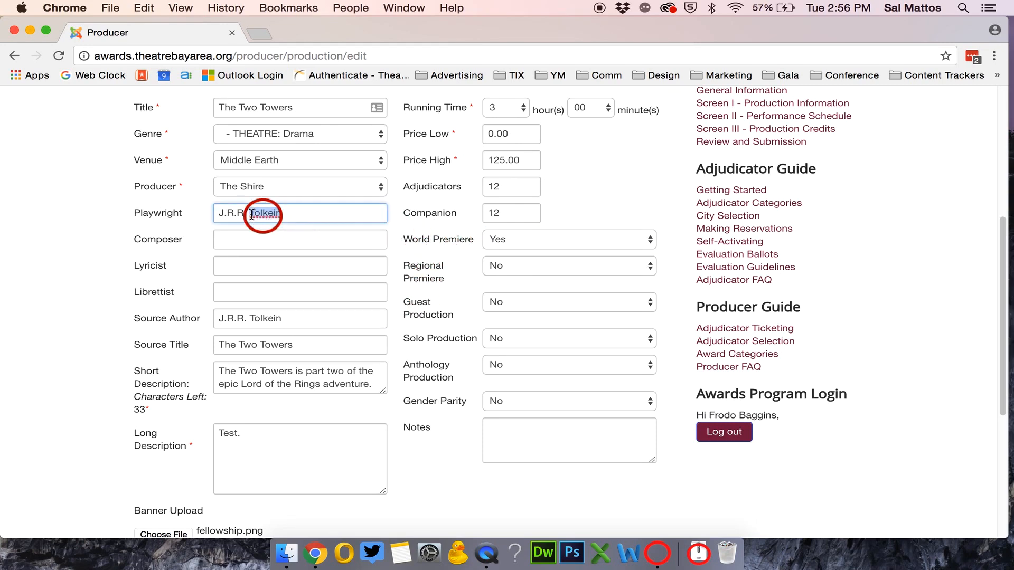
pyautogui.click(251, 216)
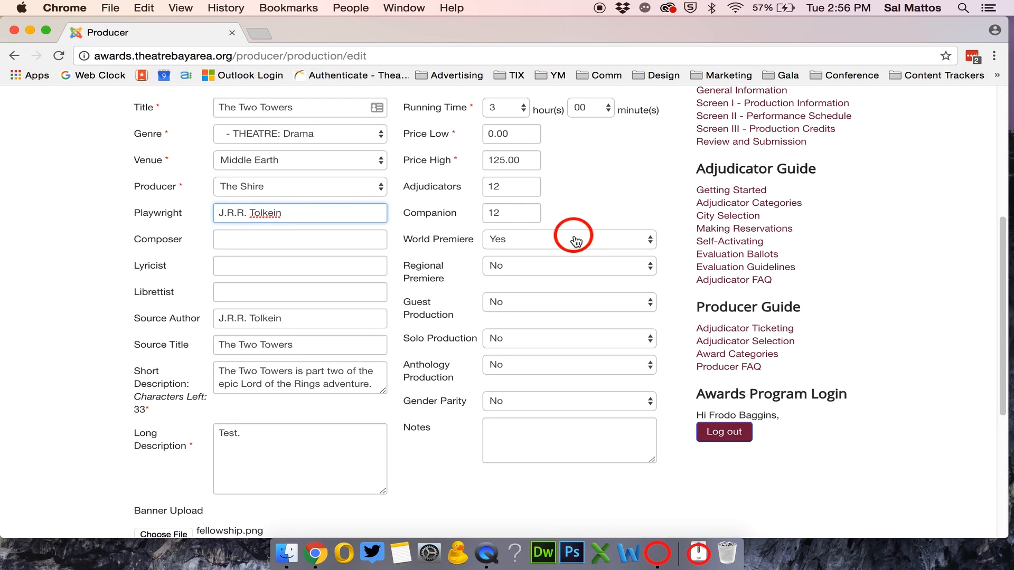
pyautogui.click(555, 271)
pyautogui.click(550, 276)
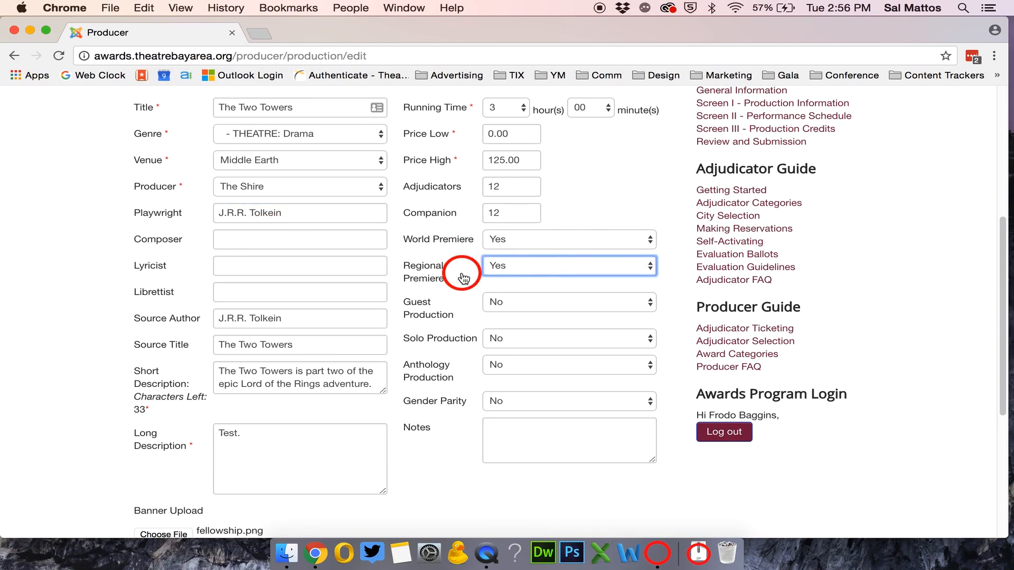
# Choose No for both Guest Production and Solo Production in the new submission
pyautogui.scroll(-3, 459, 274)
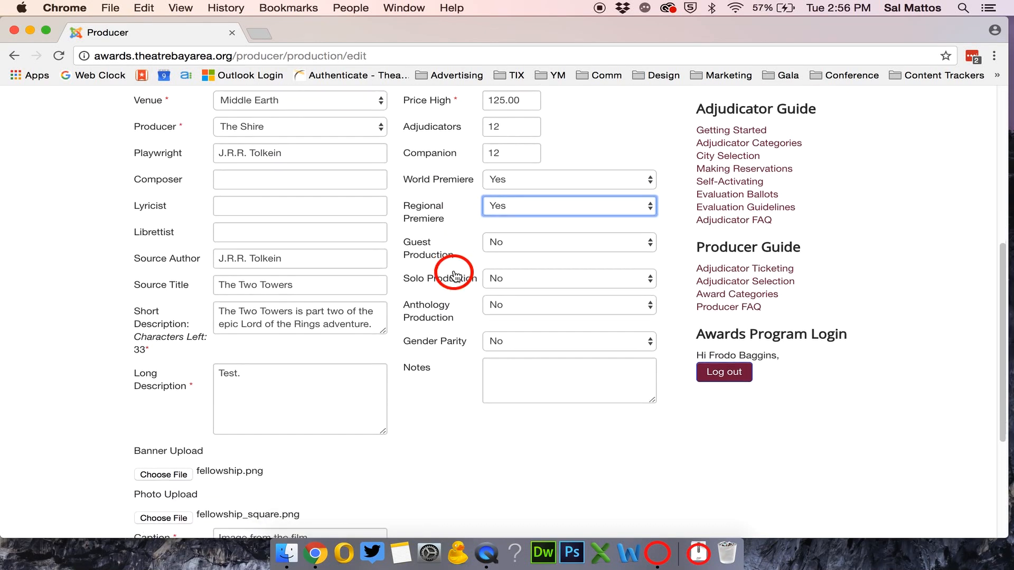
pyautogui.click(433, 237)
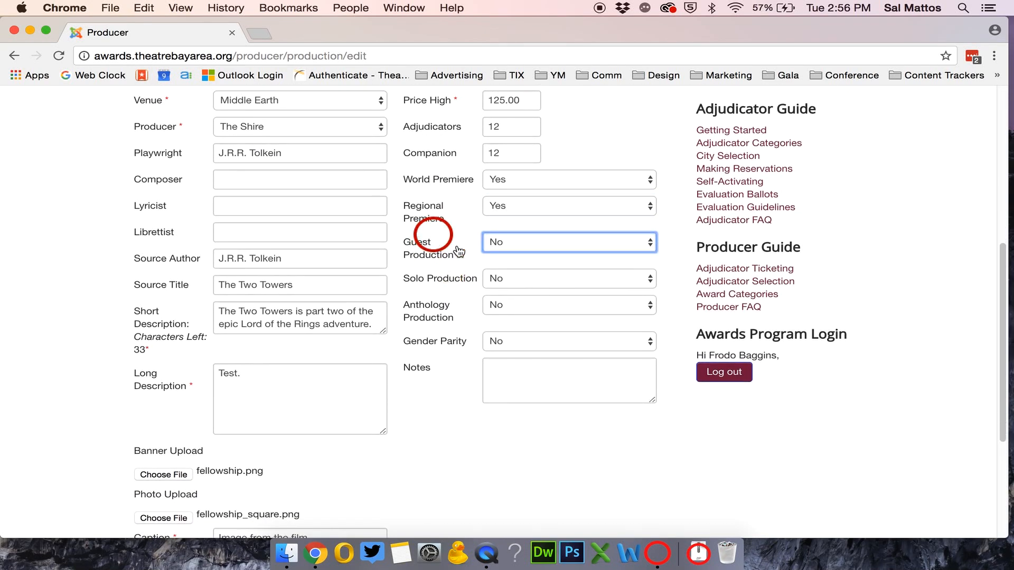
pyautogui.click(513, 244)
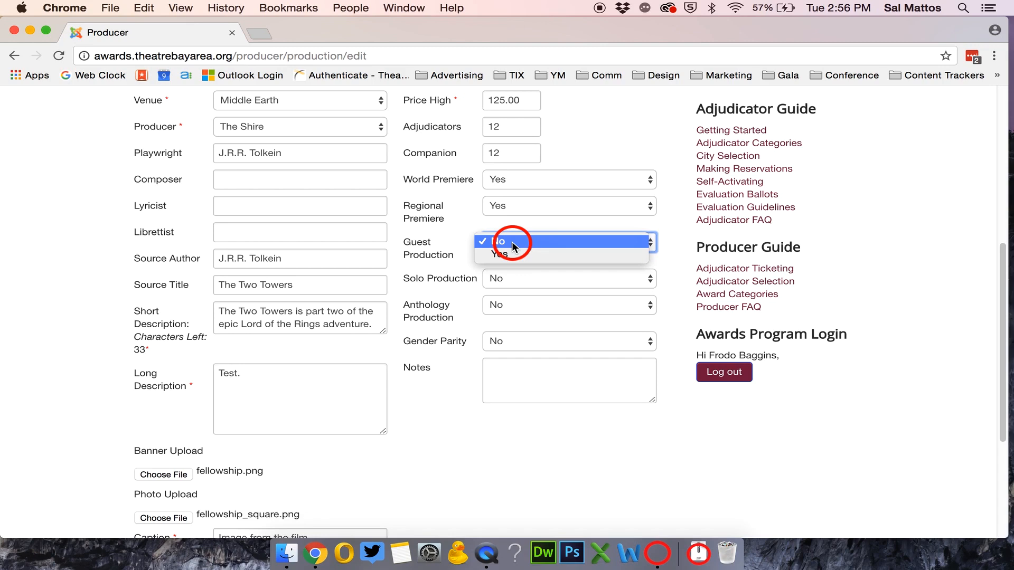
pyautogui.click(511, 243)
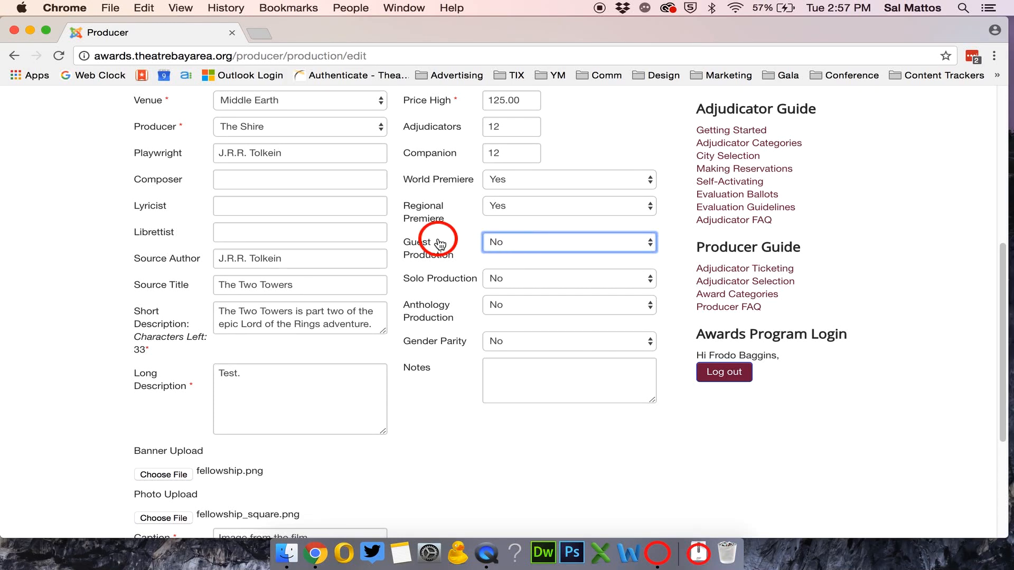
pyautogui.click(509, 277)
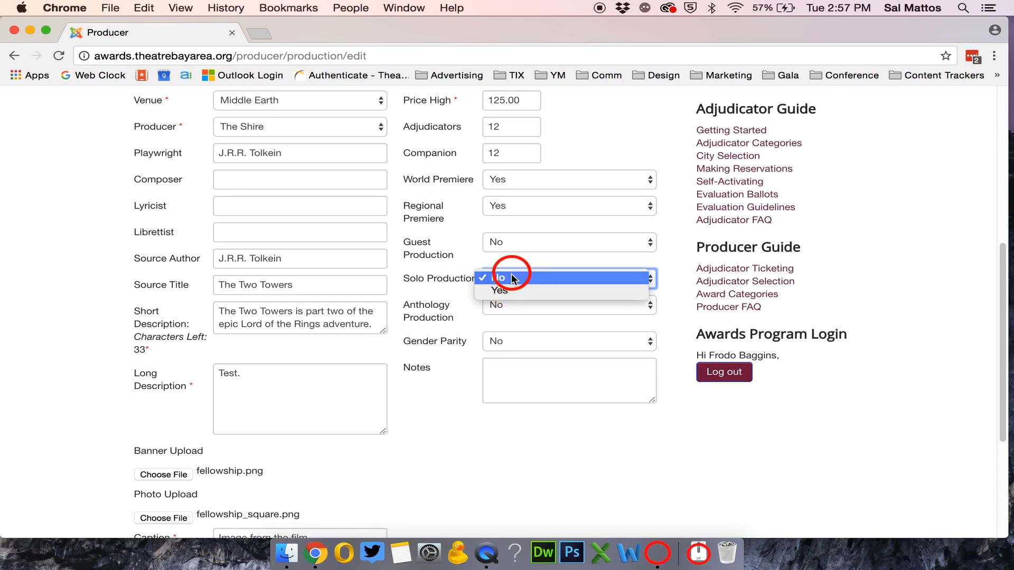
pyautogui.click(502, 279)
# Check the options for Anthology Production and Gender Parity, leaving both at No
pyautogui.scroll(-1, 436, 284)
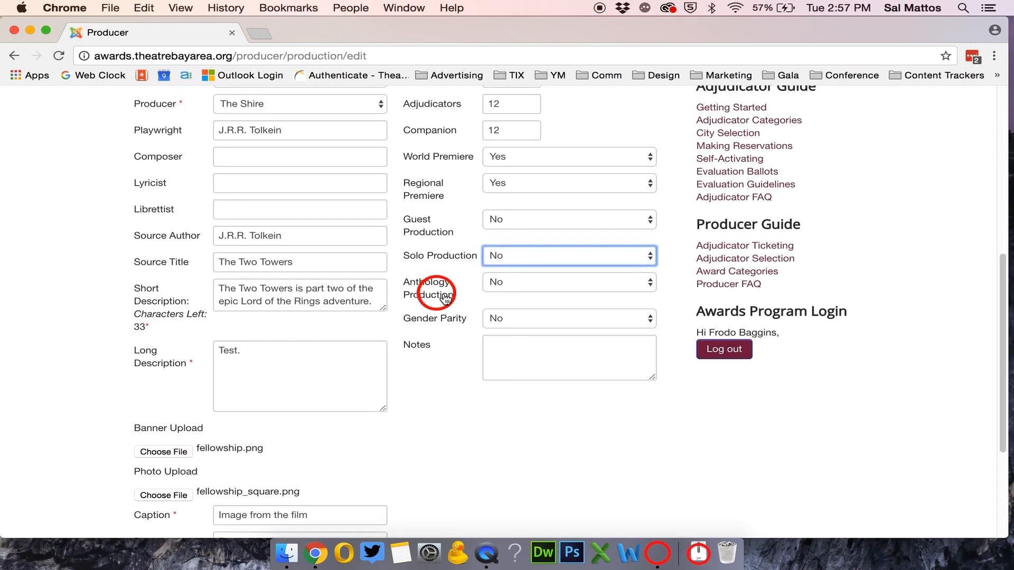
pyautogui.click(501, 284)
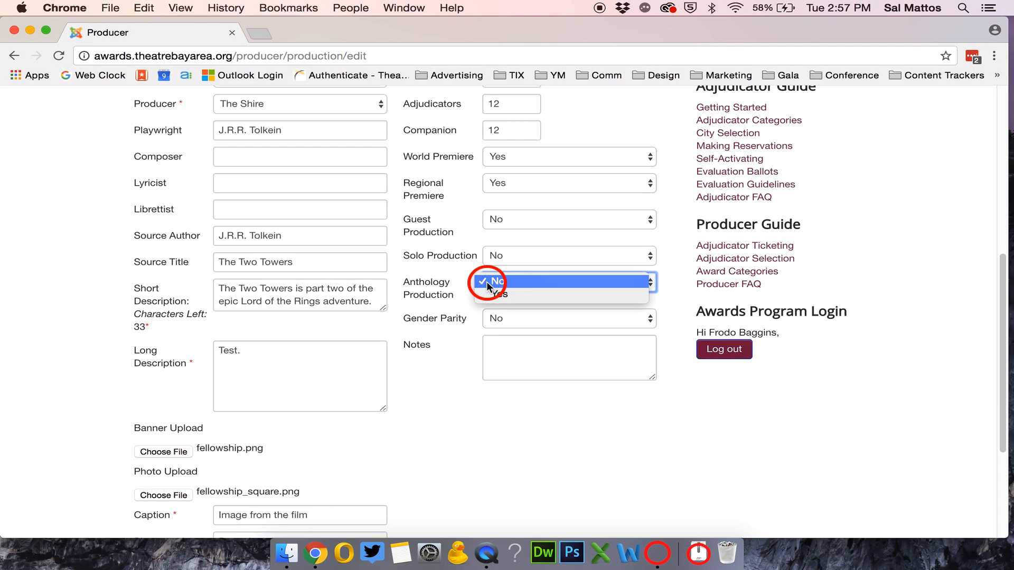
pyautogui.click(445, 274)
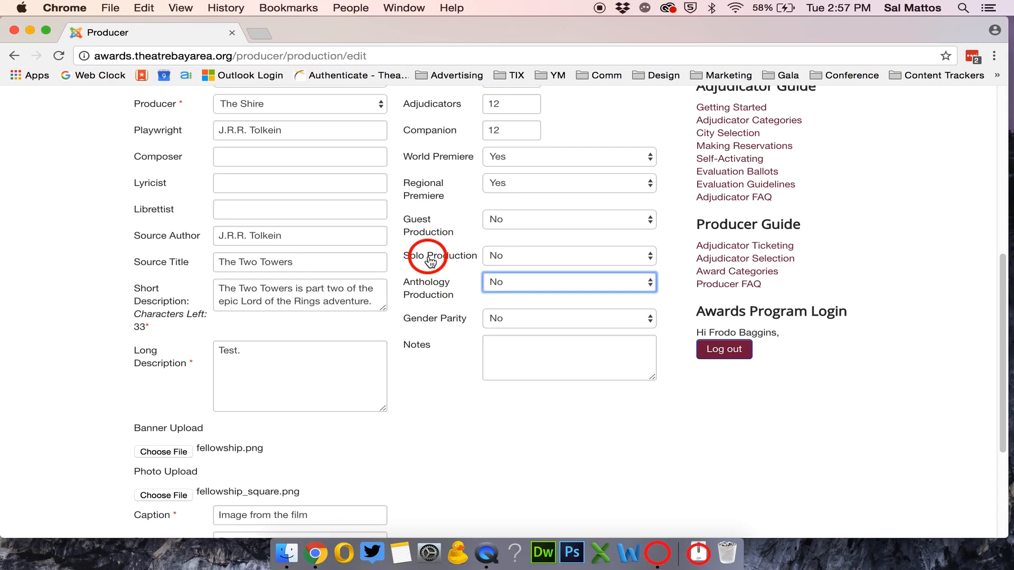
pyautogui.moveTo(427, 263)
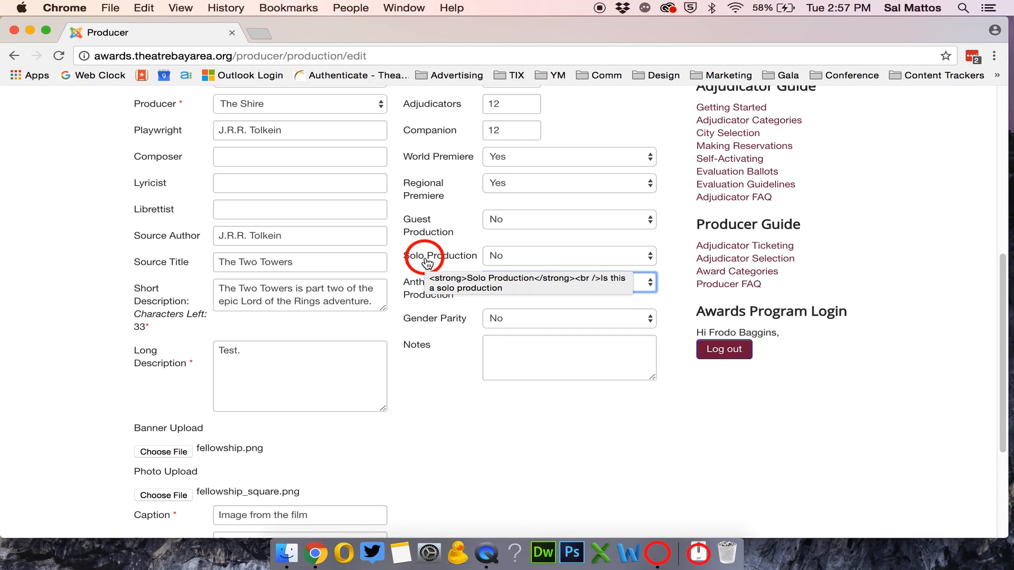
pyautogui.click(527, 321)
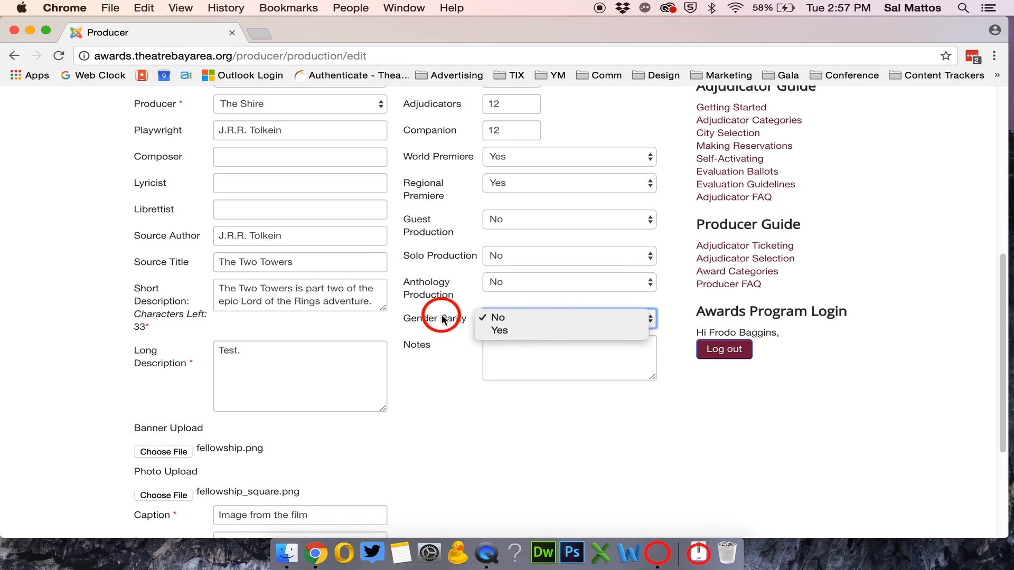
pyautogui.click(449, 318)
pyautogui.click(508, 317)
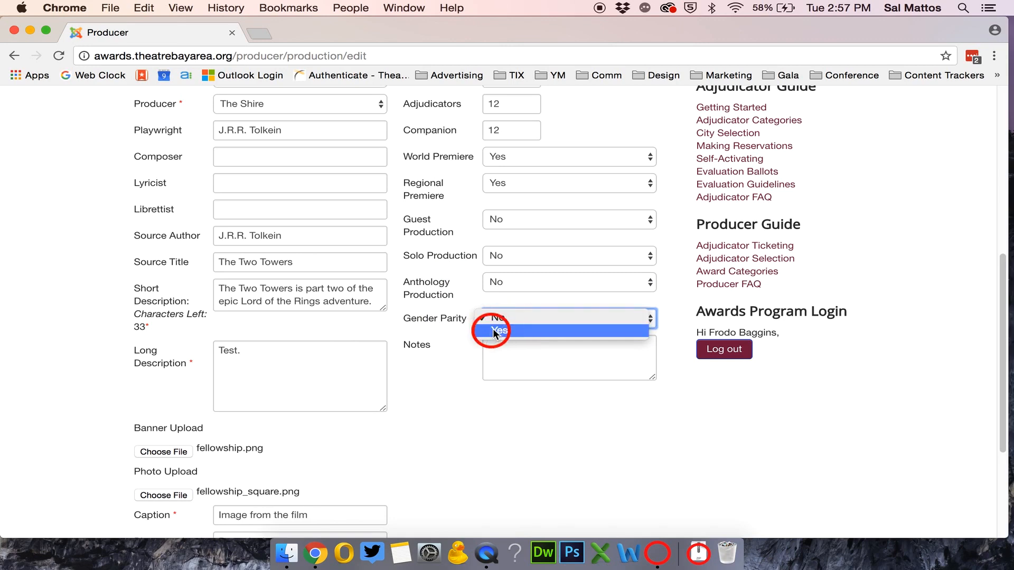
pyautogui.click(441, 338)
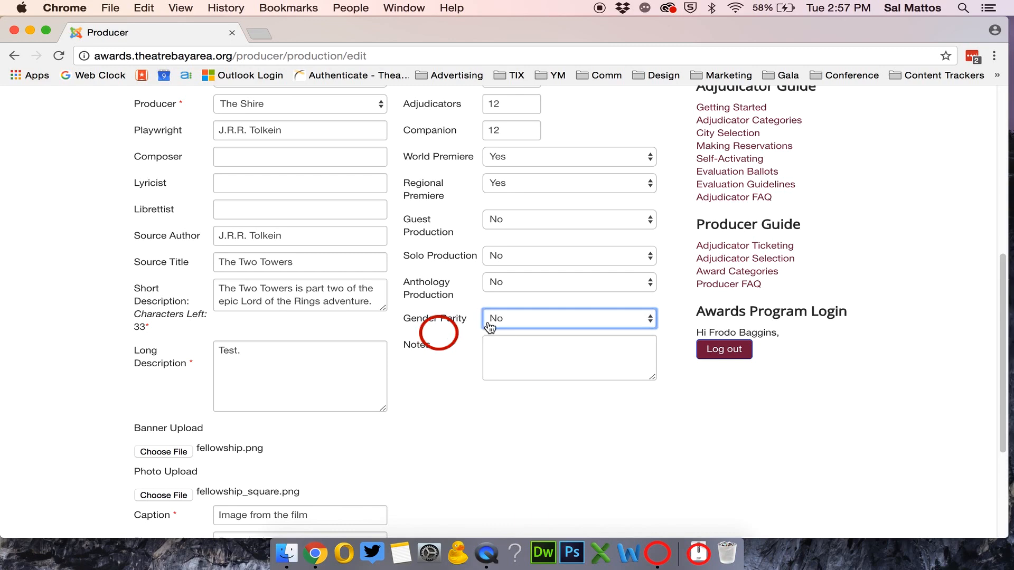
pyautogui.click(490, 323)
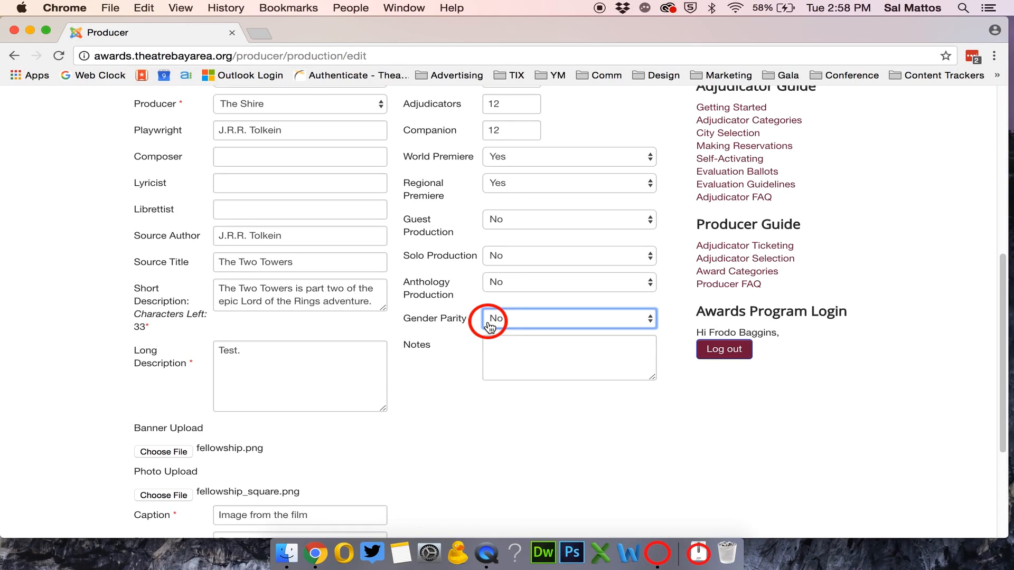
# Leave the Notes blank, review the completed production information and continue to the next screen of the submission
pyautogui.click(514, 355)
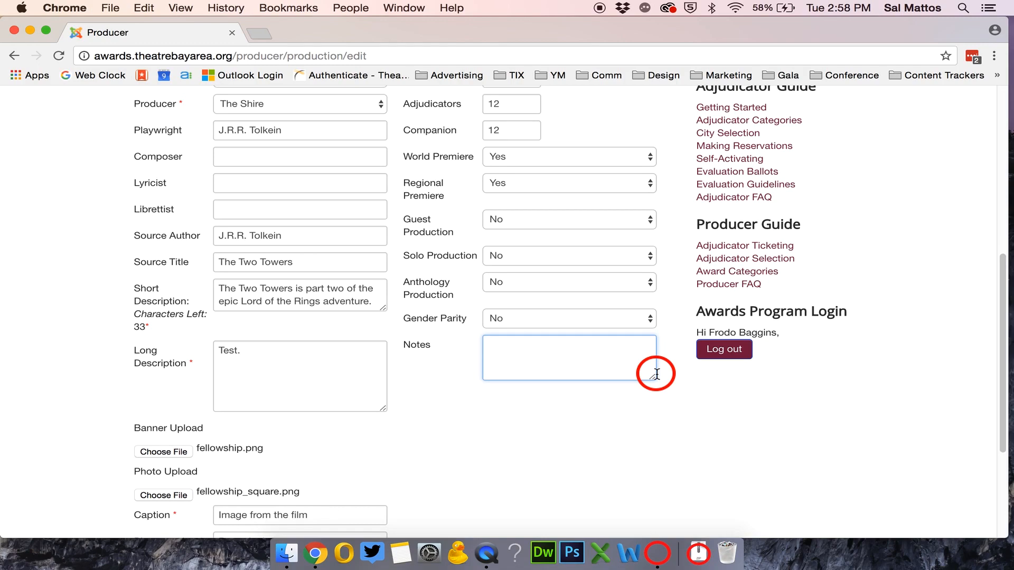
pyautogui.scroll(-5, 629, 398)
pyautogui.scroll(12, 602, 390)
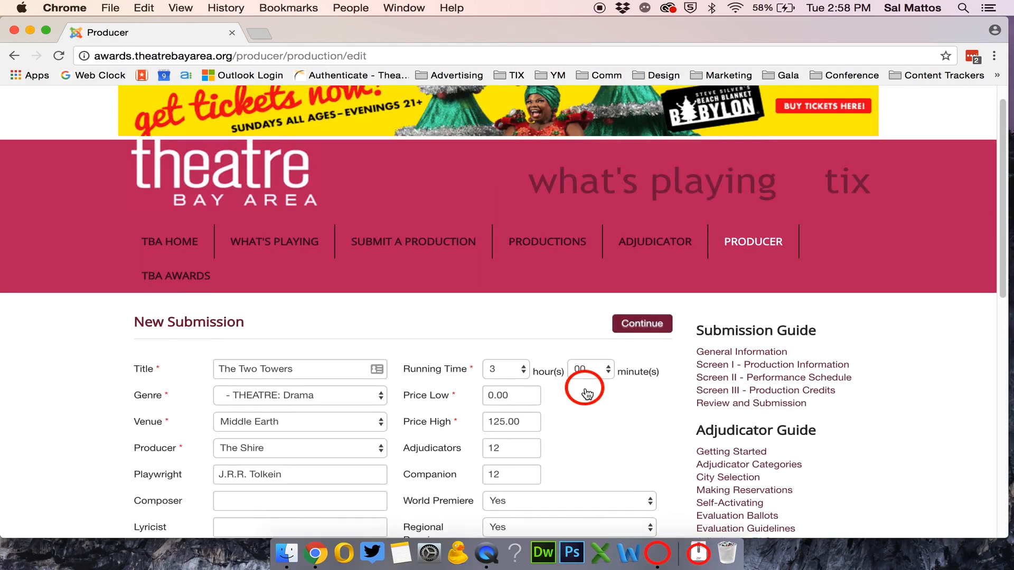
pyautogui.scroll(-5, 585, 394)
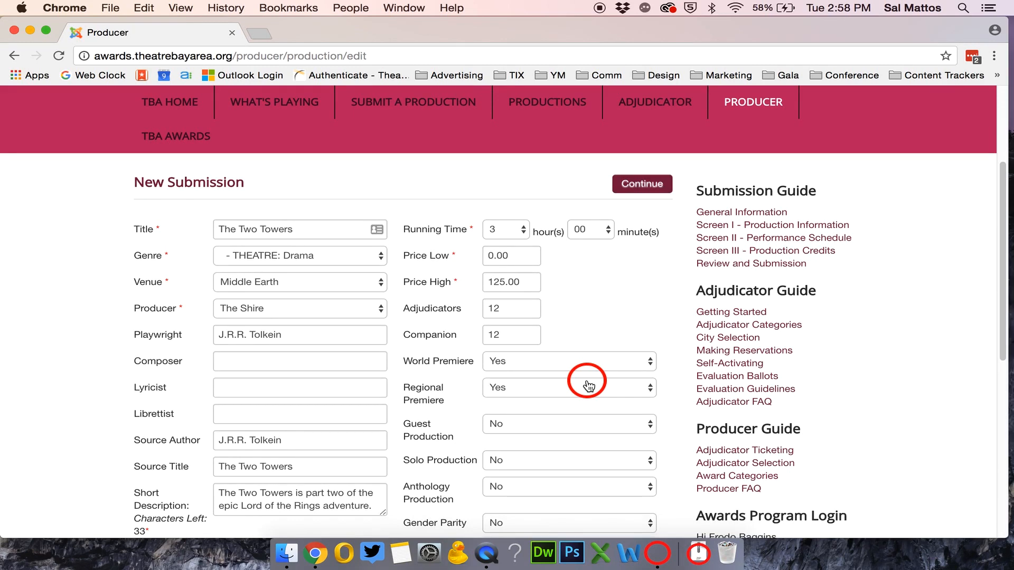
pyautogui.click(641, 193)
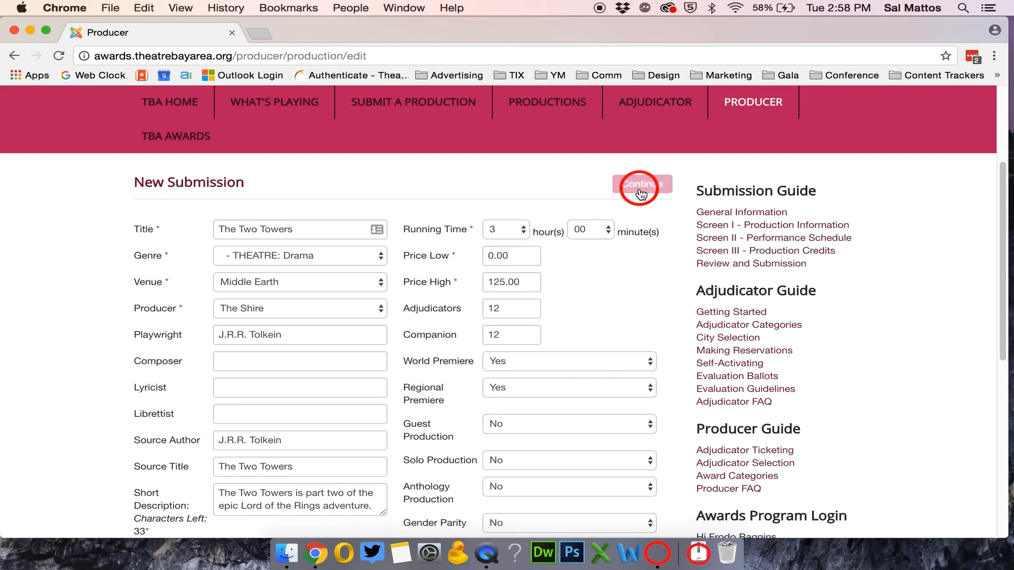